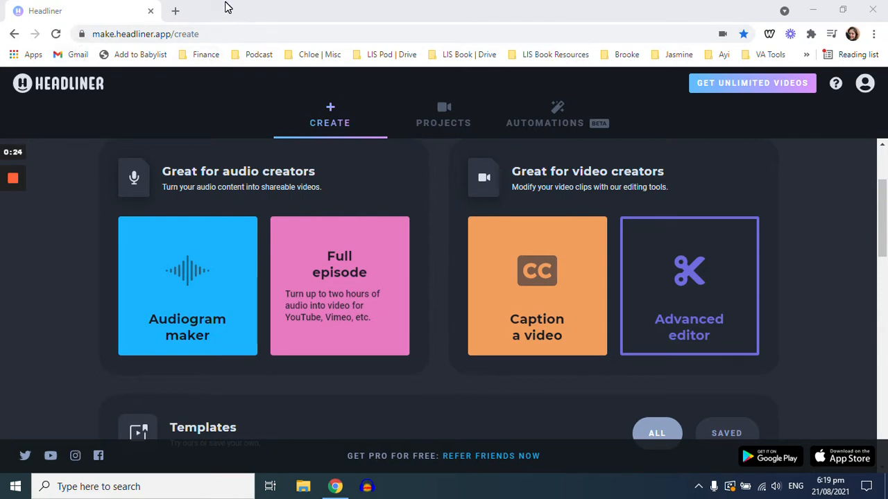
Step: Start a new audiogram using the provided sample audio file
click(187, 281)
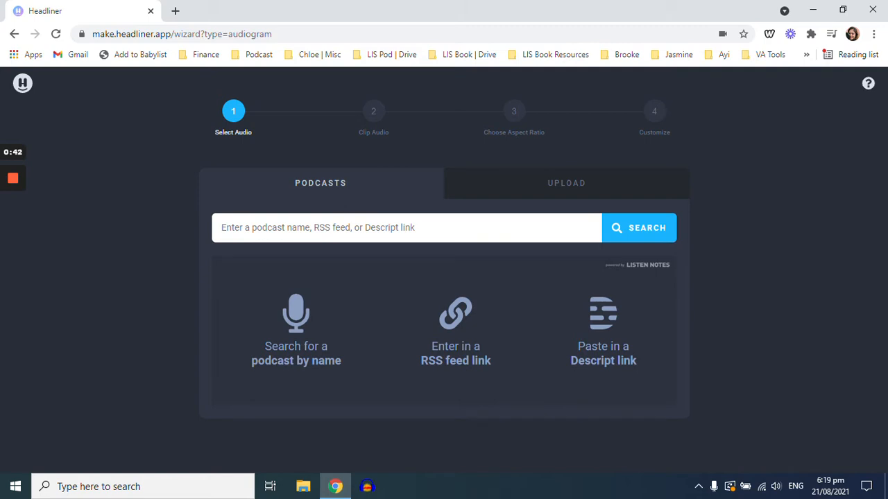
click(510, 192)
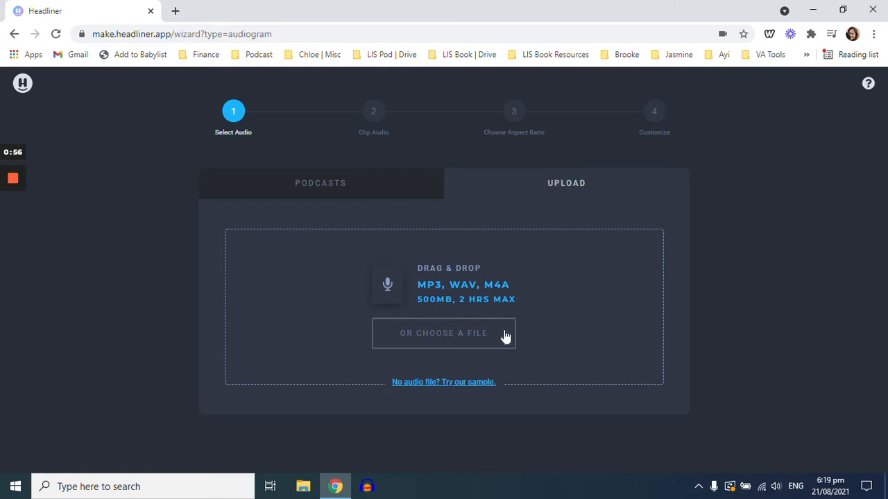
click(470, 382)
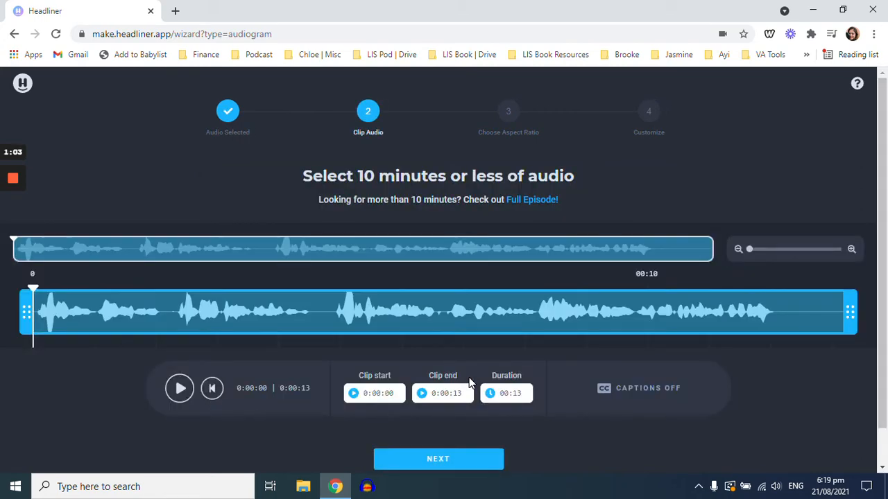
Step: Turn on captions in English (United States) for the whole audio clip and accept the square aspect ratio
click(179, 387)
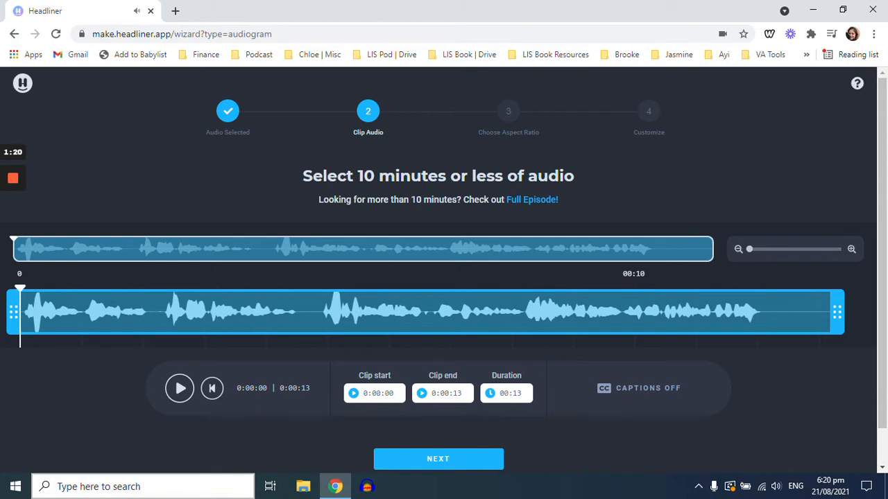
click(608, 395)
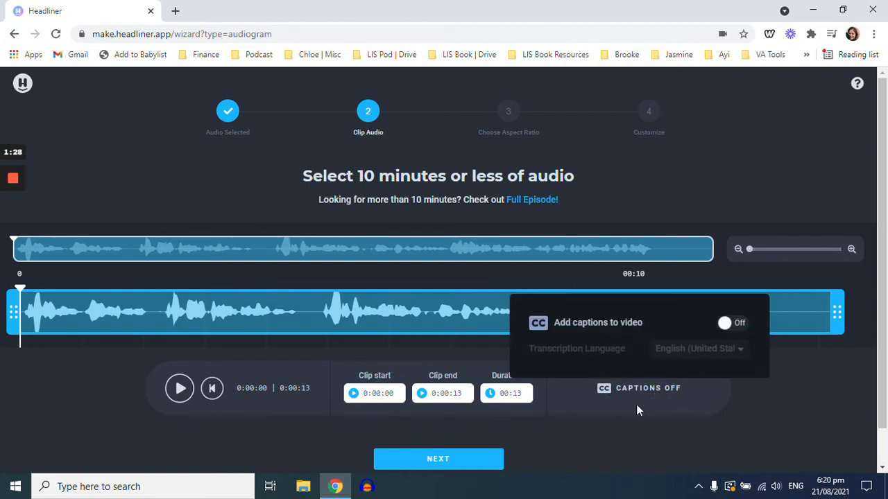
click(725, 325)
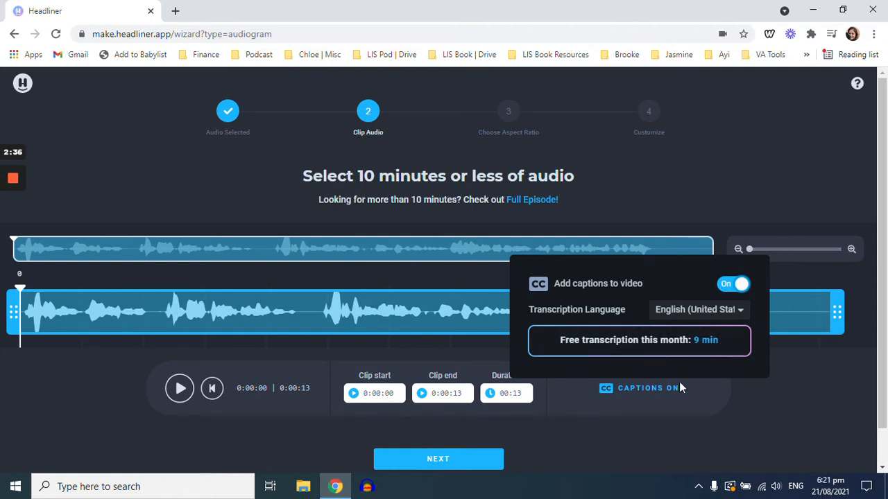
click(470, 458)
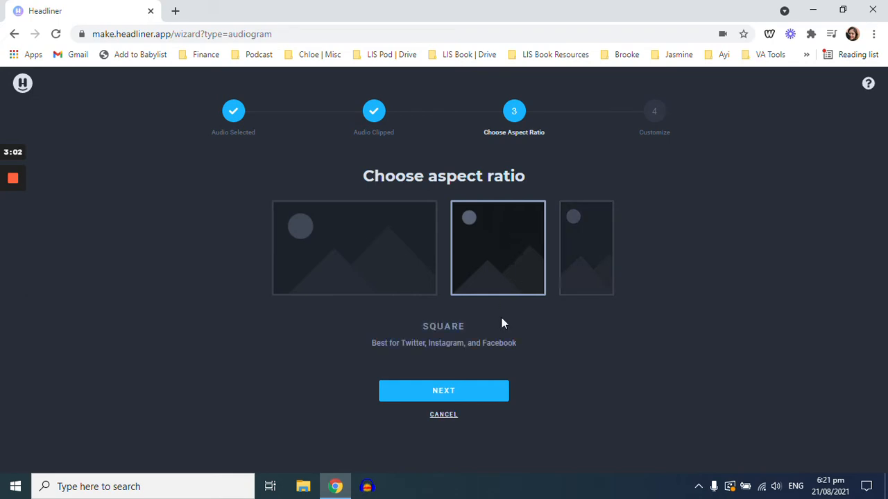
click(484, 398)
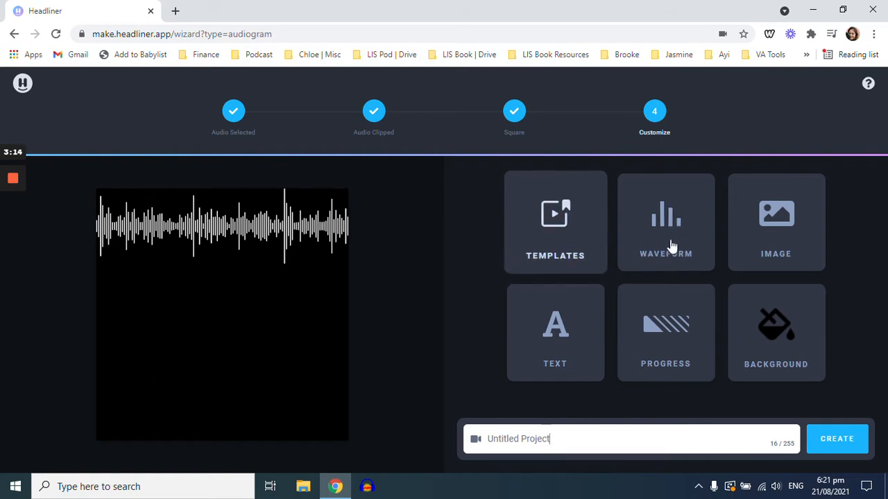
Step: Add the image "White Green Podcast Instagram Post" from the Downloads folder to the audiogram
click(789, 231)
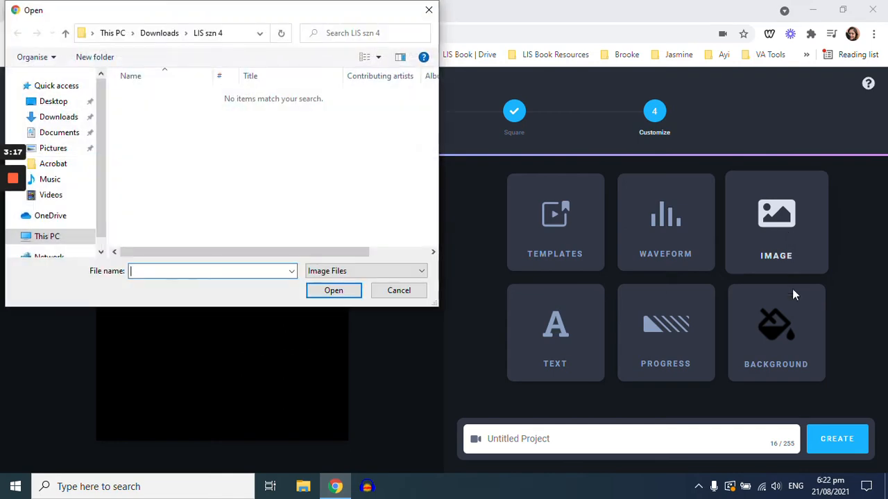
click(62, 121)
click(146, 116)
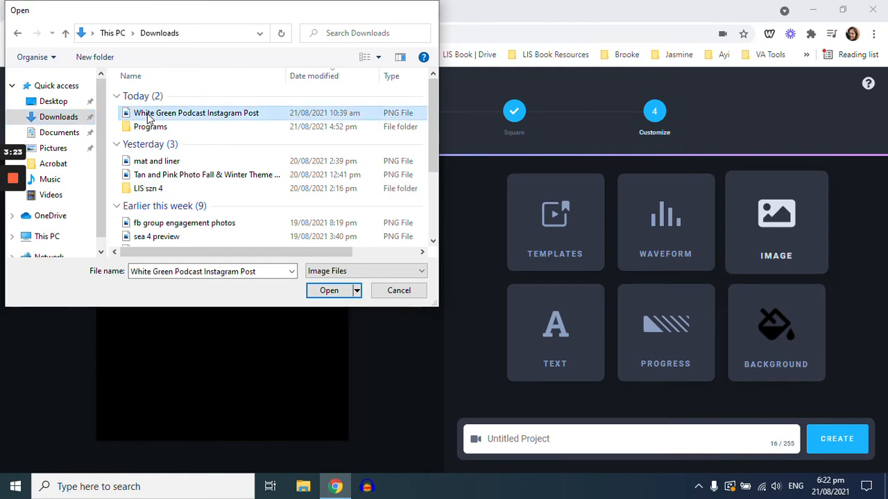
double_click(147, 117)
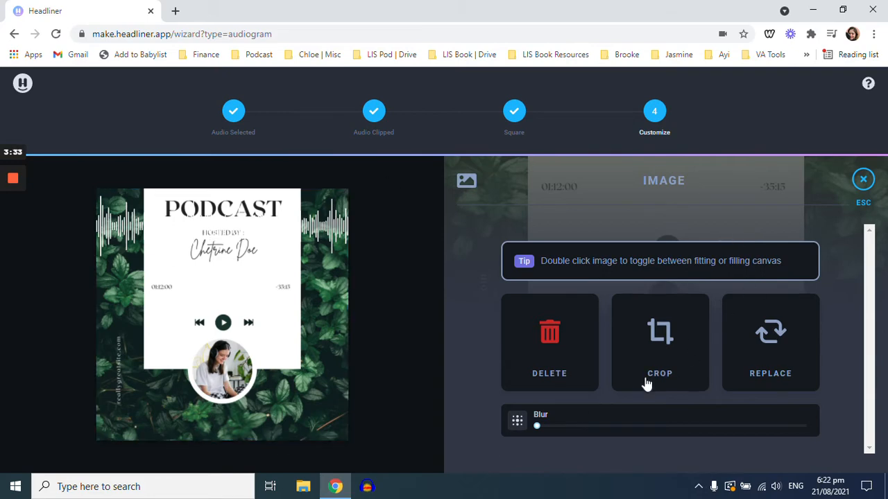
click(865, 181)
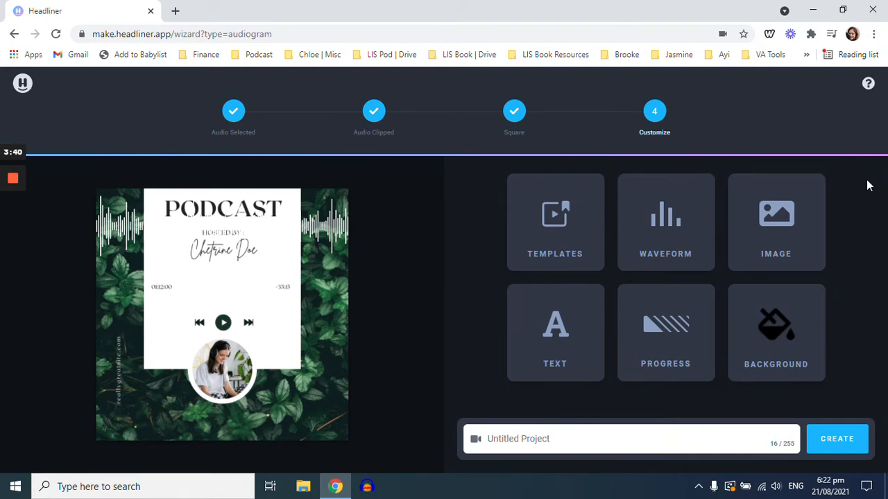
Step: Change the waveform to the widely spaced vertical bar style and colour it dark grey 545454
click(688, 219)
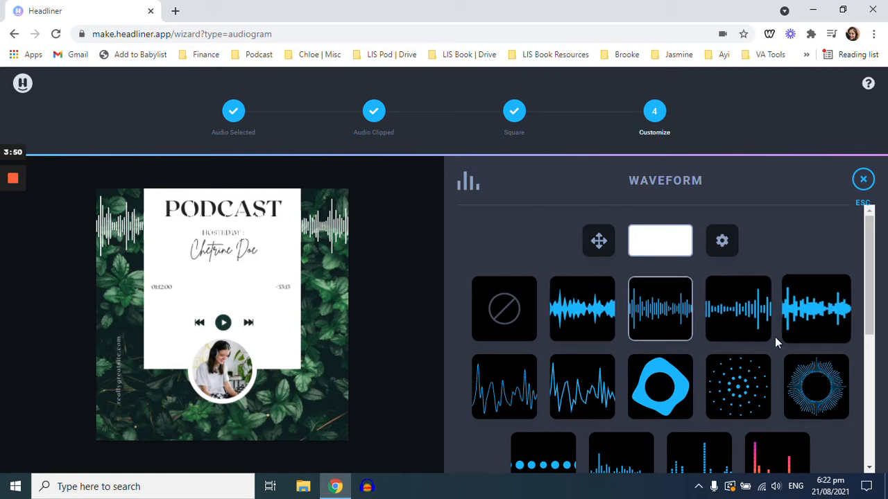
scroll(701, 397, down, 1)
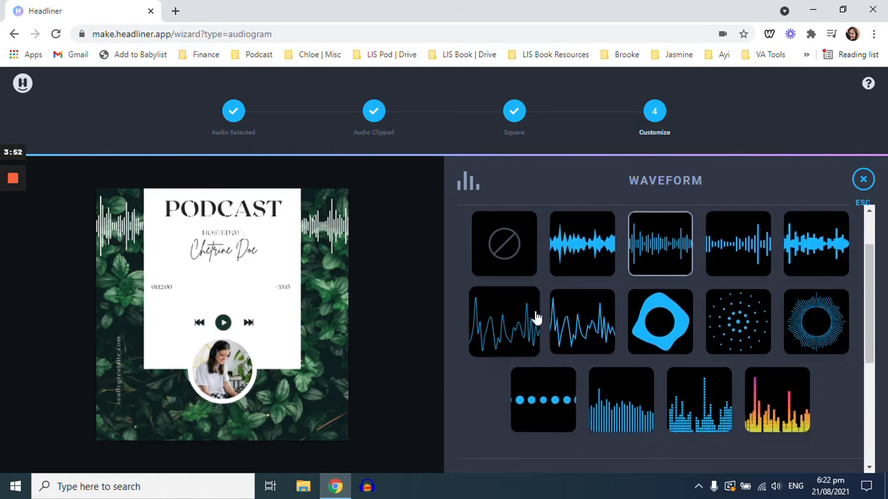
click(737, 254)
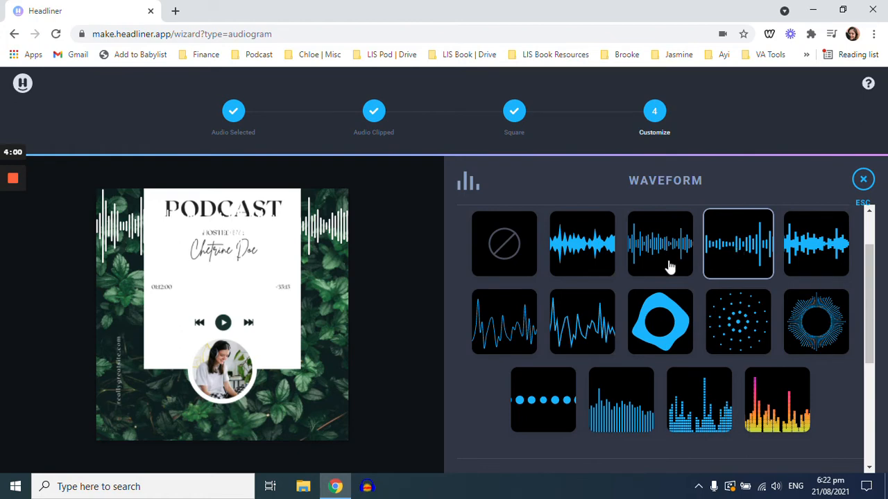
scroll(664, 291, up, 1)
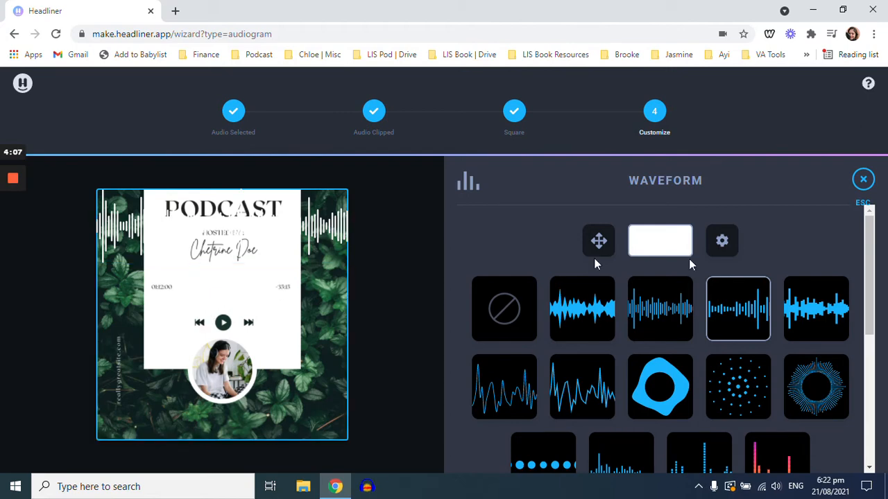
click(636, 240)
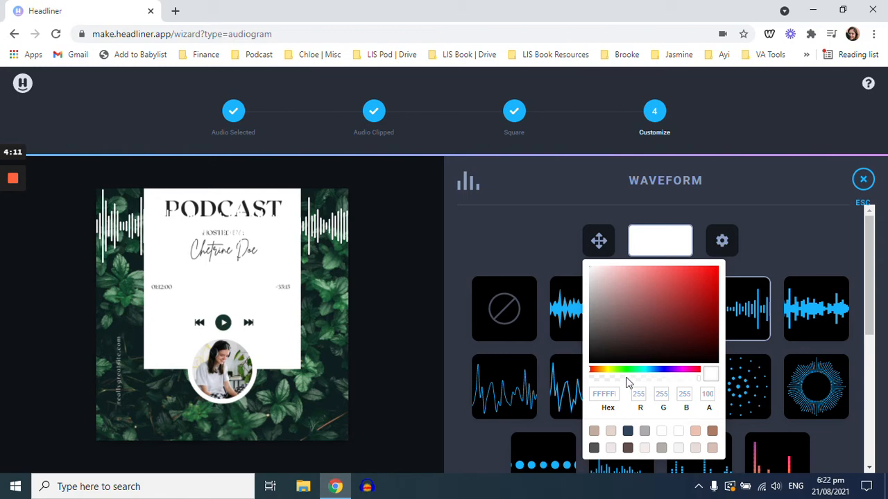
click(593, 449)
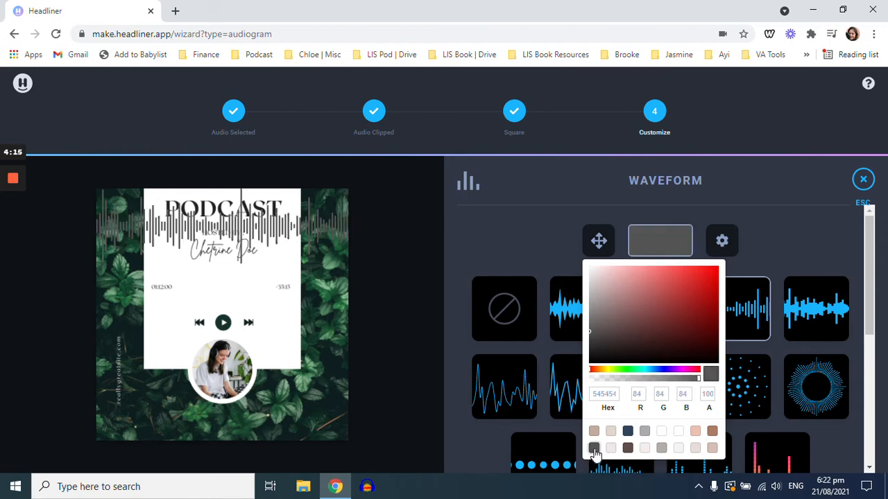
click(861, 188)
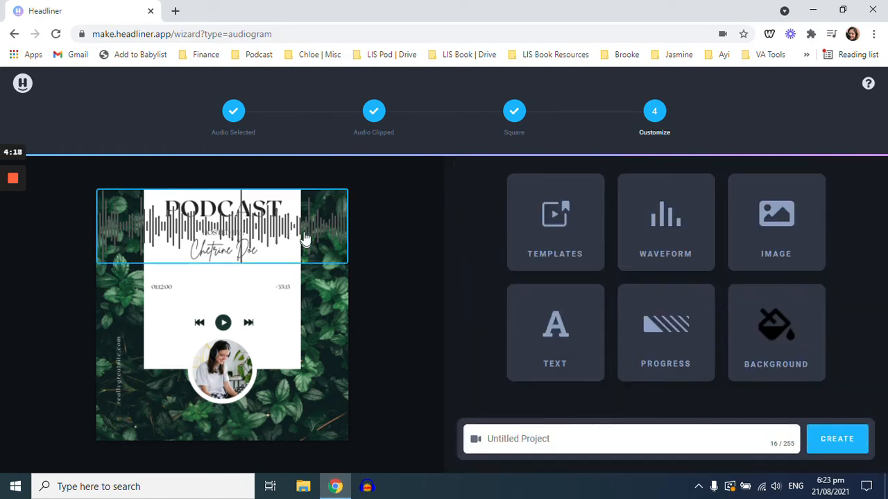
Step: Shrink the waveform and position it between the two timestamps, just above the playback controls on the podcast image
drag(310, 251, 326, 285)
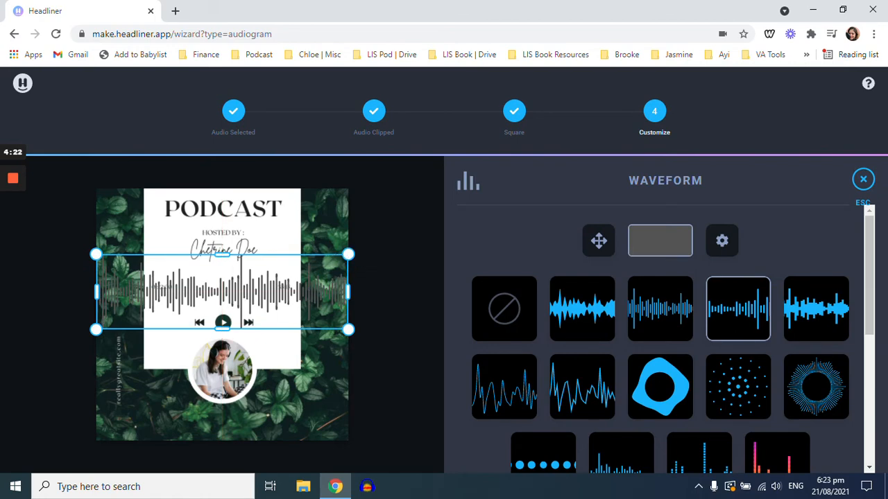
drag(348, 254, 264, 279)
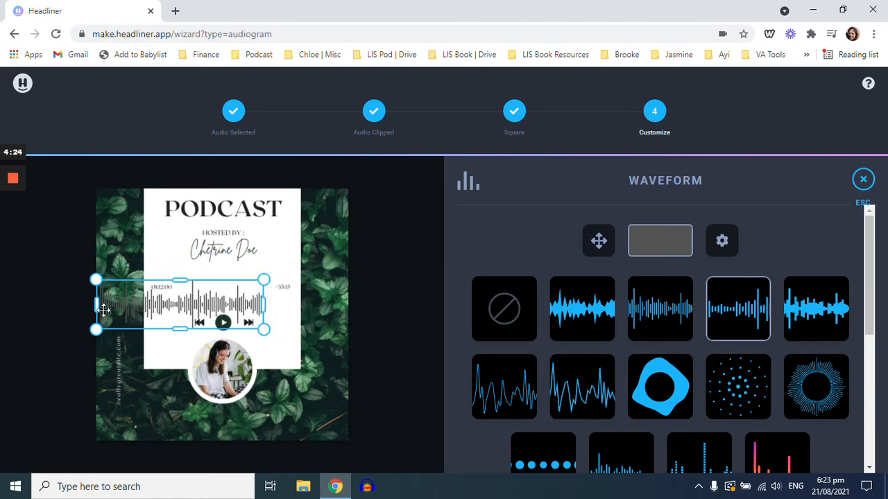
drag(96, 329, 174, 306)
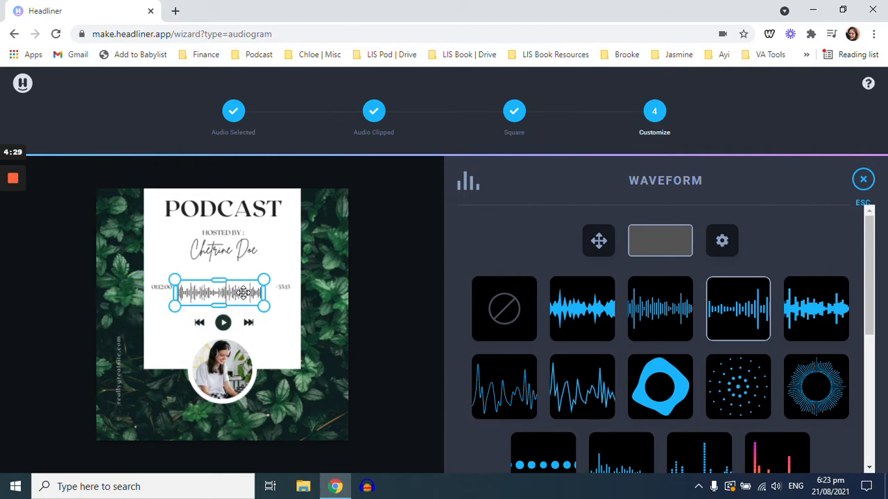
drag(242, 292, 240, 290)
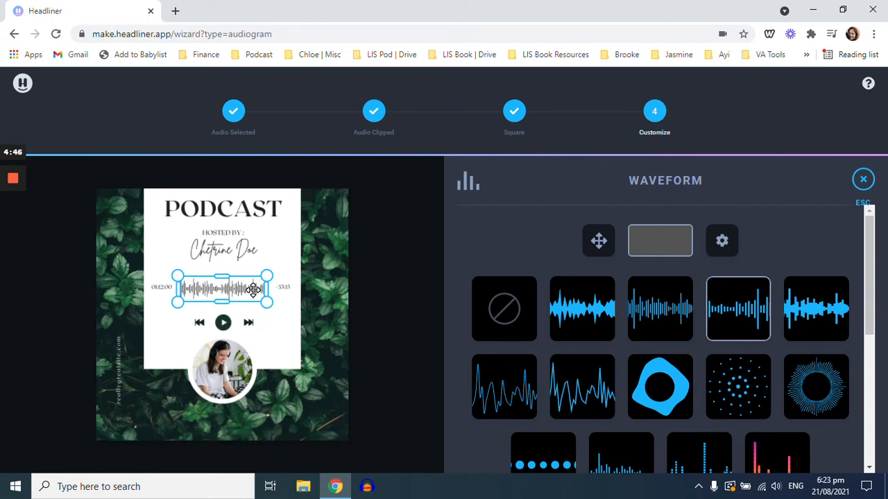
drag(253, 290, 257, 293)
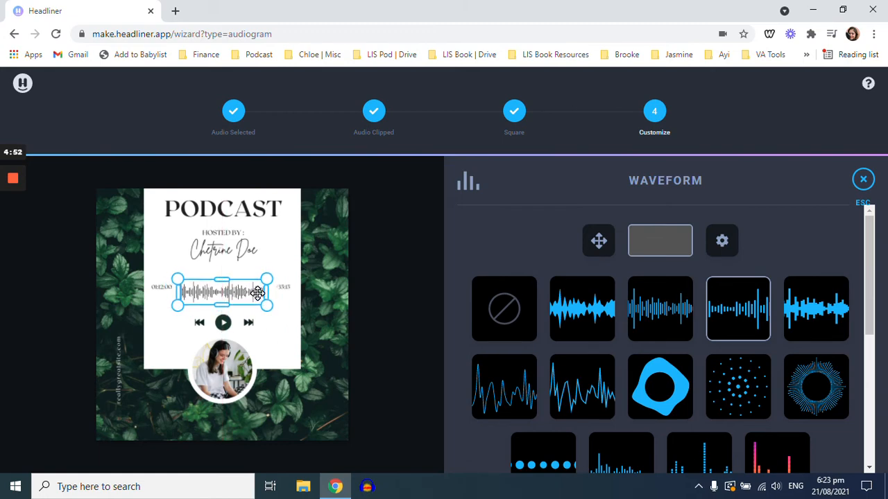
mouse_move(258, 293)
mouse_down()
mouse_move(271, 293)
mouse_move(254, 286)
mouse_up()
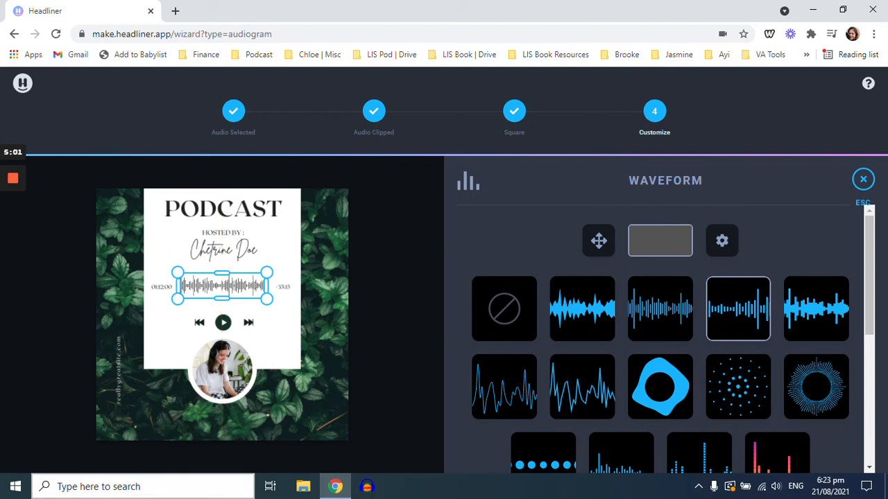
mouse_move(4, 191)
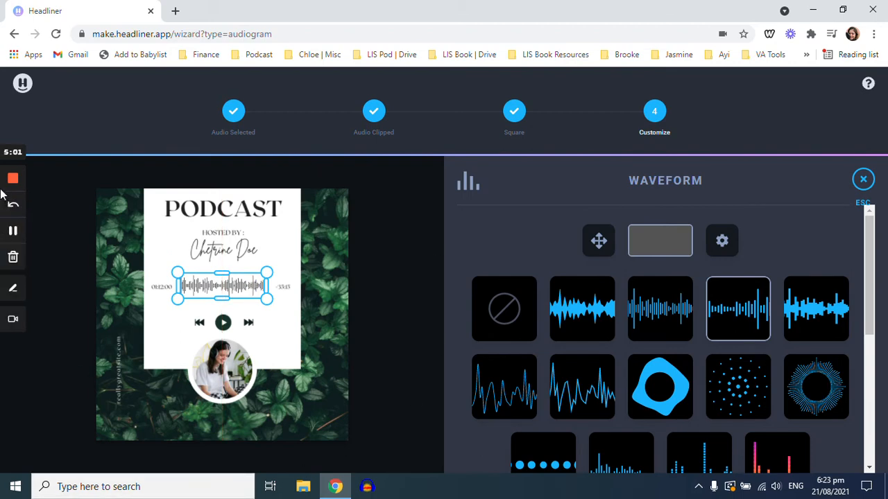
click(13, 236)
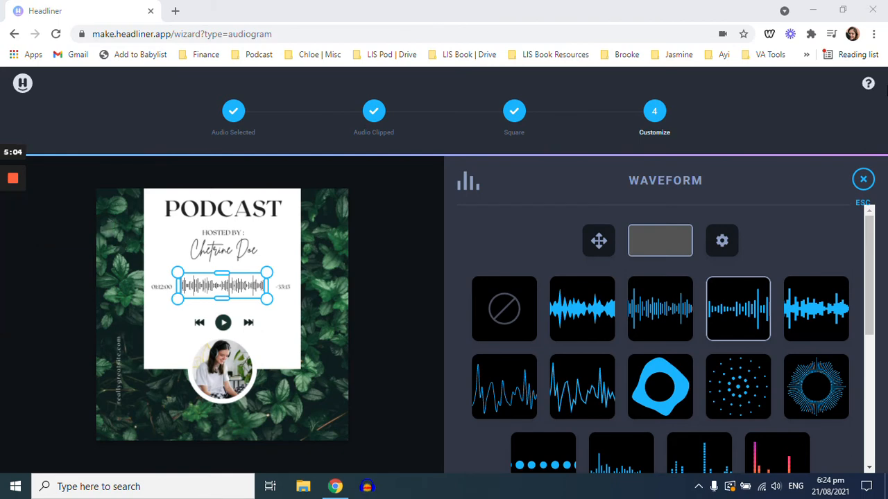
click(863, 182)
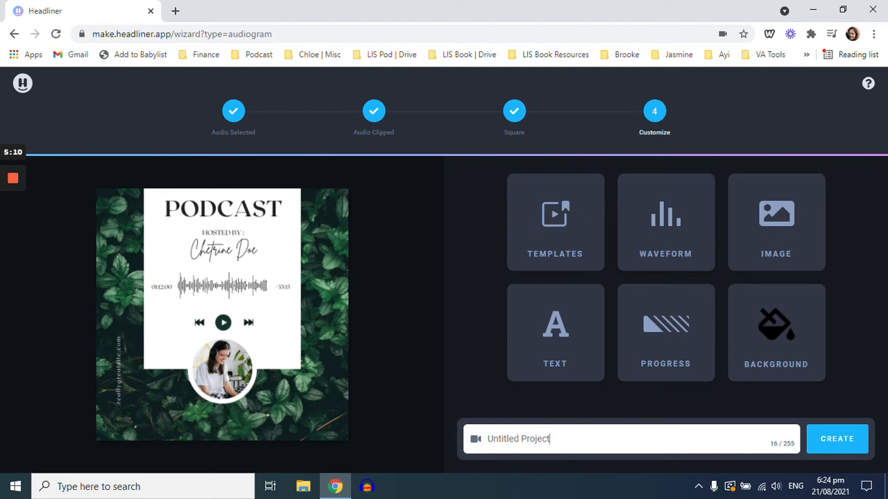
Step: Replace the project title with "Audiogram Sample"
key(BackSpace)
key(BackSpace)
key(BackSpace)
key(BackSpace)
key(BackSpace)
key(BackSpace)
key(BackSpace)
key(BackSpace)
key(BackSpace)
key(BackSpace)
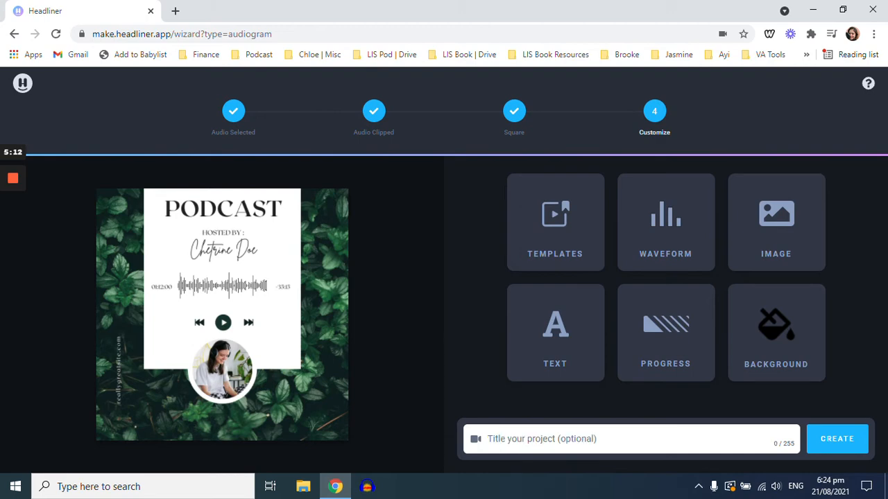
text(Au)
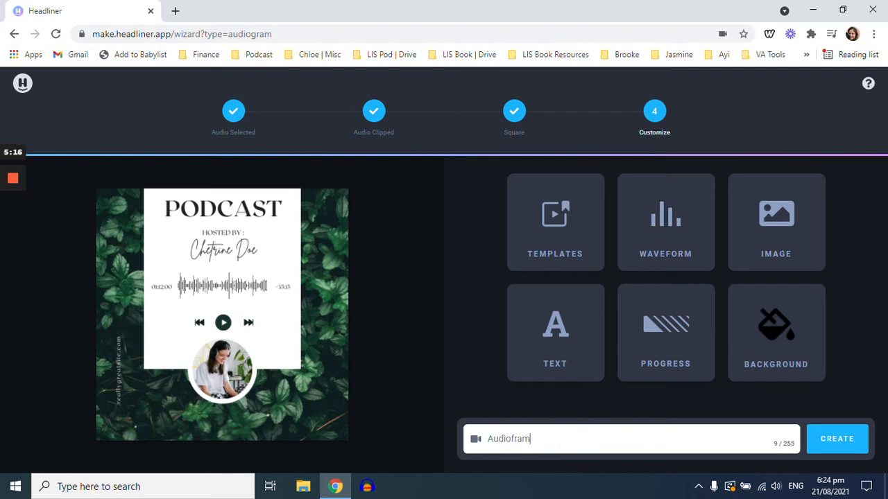
text(diogram)
key(BackSpace)
key(BackSpace)
key(BackSpace)
Step: Create the project and open it in the advanced editor to review the caption transcript
click(843, 448)
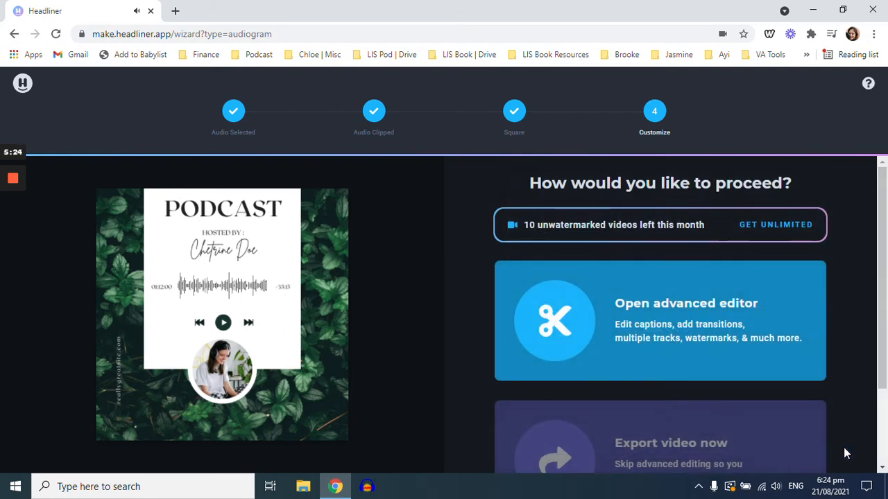
click(693, 317)
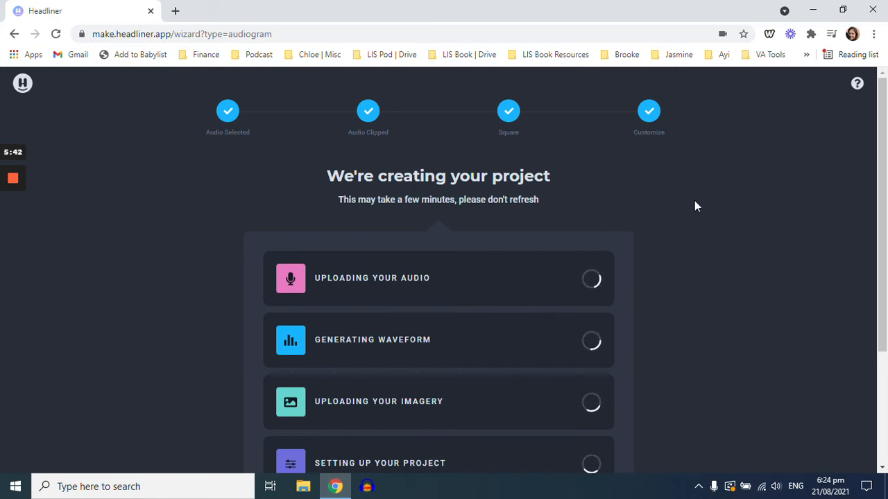
scroll(681, 218, down, 2)
scroll(682, 218, up, 1)
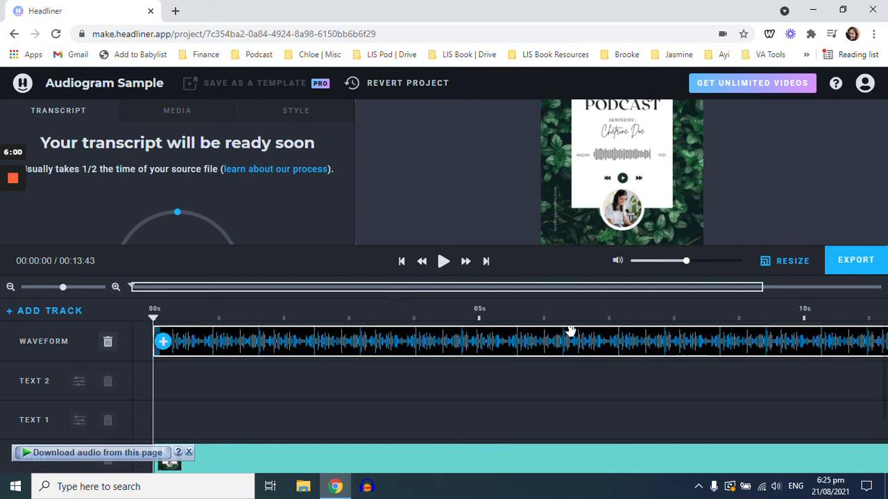
scroll(570, 331, down, 2)
scroll(278, 360, up, 2)
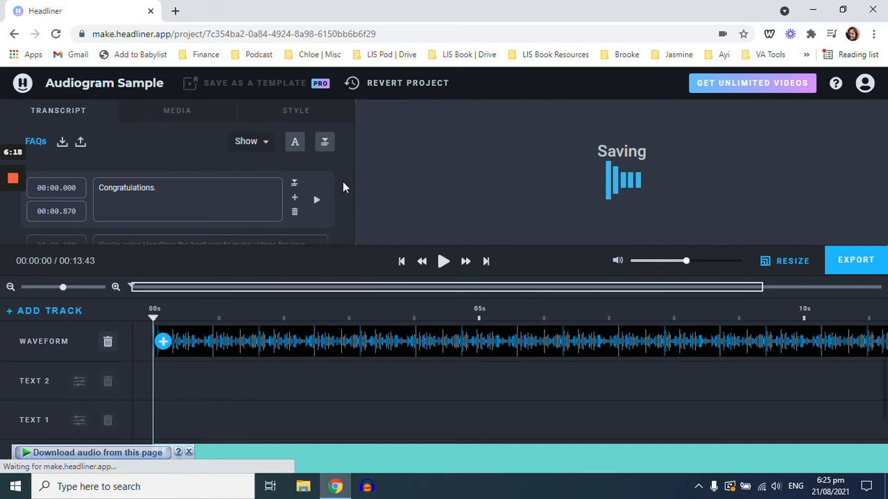
scroll(180, 184, down, 1)
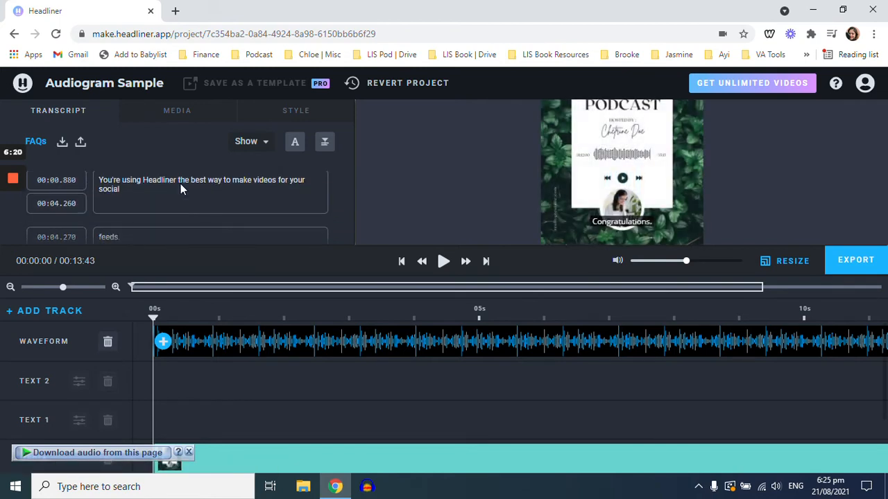
Step: Review the caption segments in the transcript from "Congratulations." through "So please don't be shy."
scroll(180, 185, up, 1)
click(174, 190)
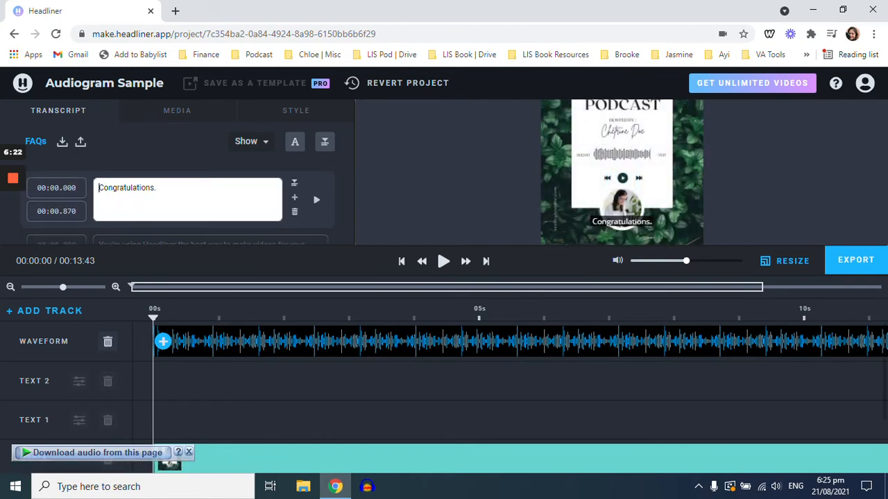
scroll(202, 203, down, 1)
click(203, 202)
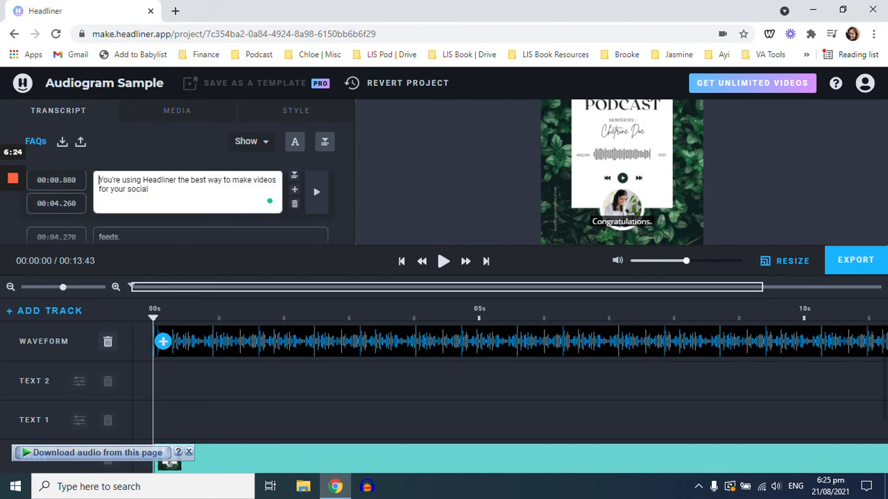
scroll(204, 229, down, 3)
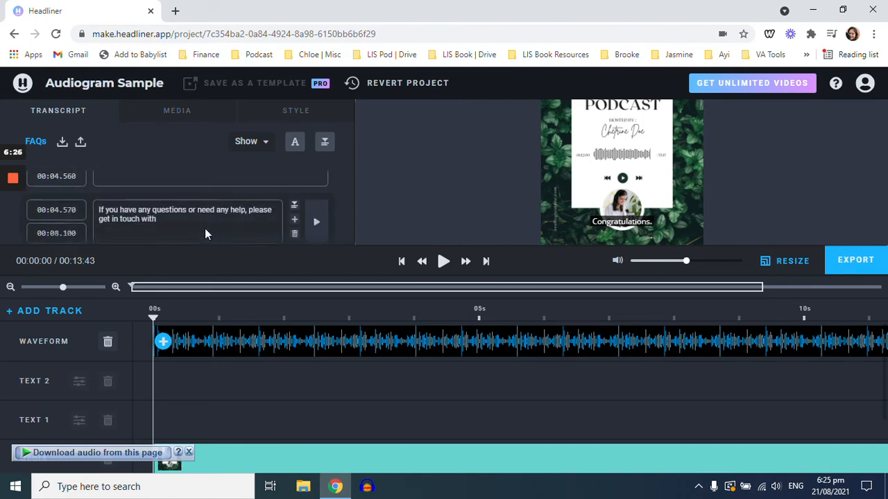
scroll(205, 232, down, 2)
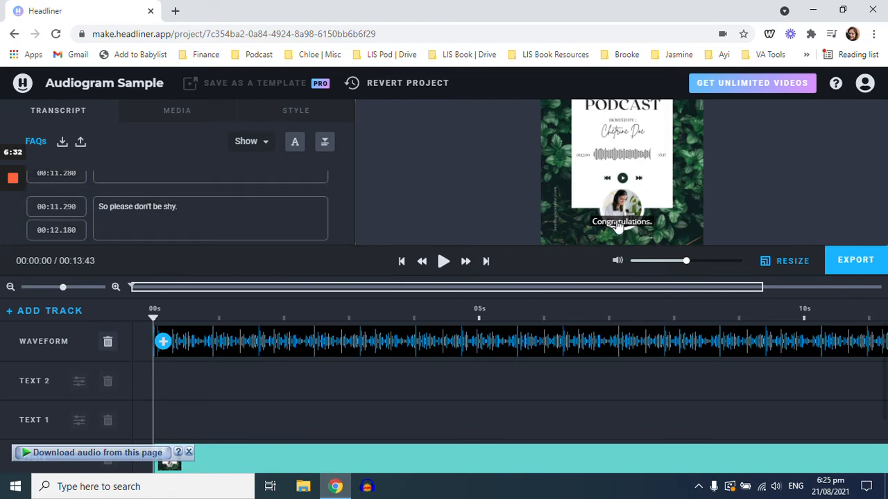
Step: In the captions properties, move the caption box below the circular portrait photo and lock the caption times
click(295, 142)
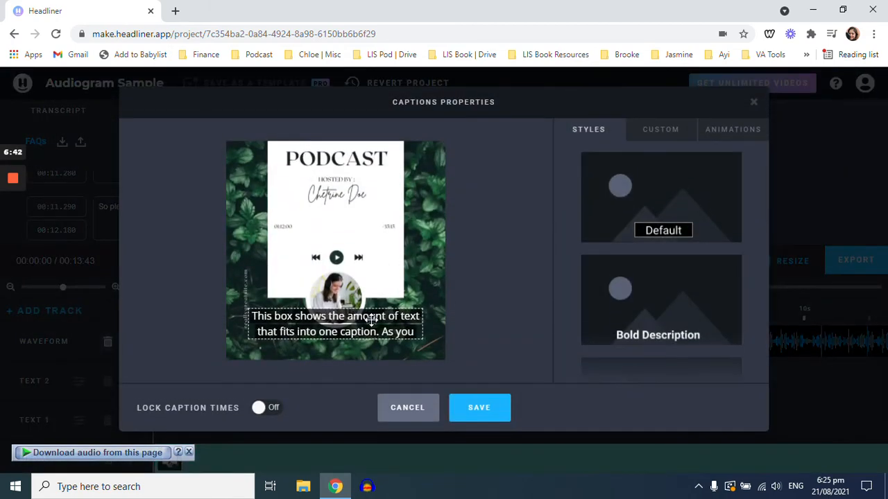
drag(375, 332, 380, 347)
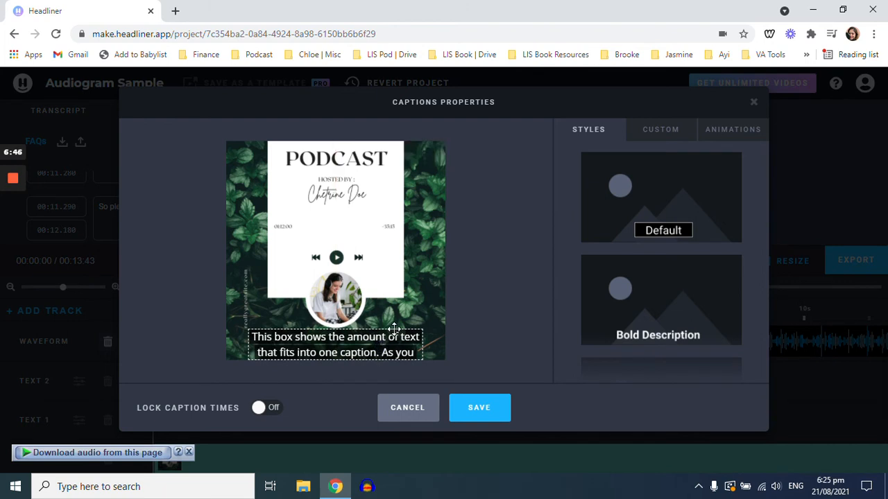
click(260, 411)
Step: Set the custom caption font size to 15
click(671, 137)
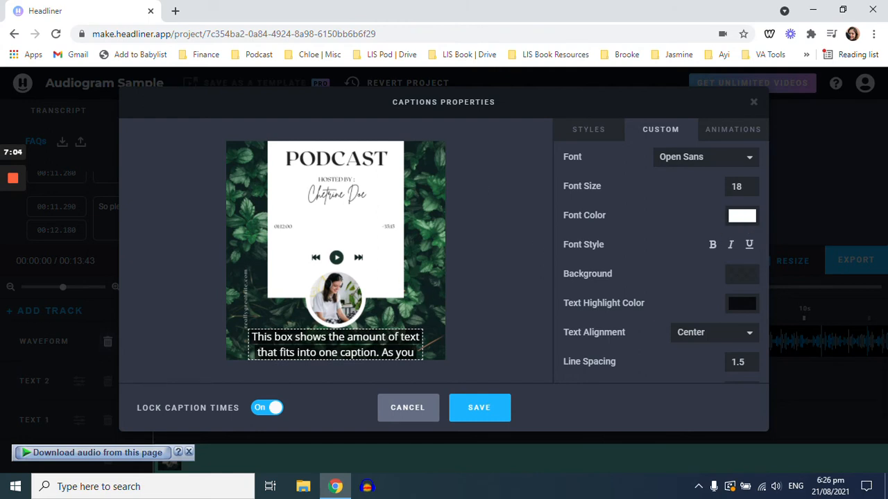
double_click(736, 186)
text(15)
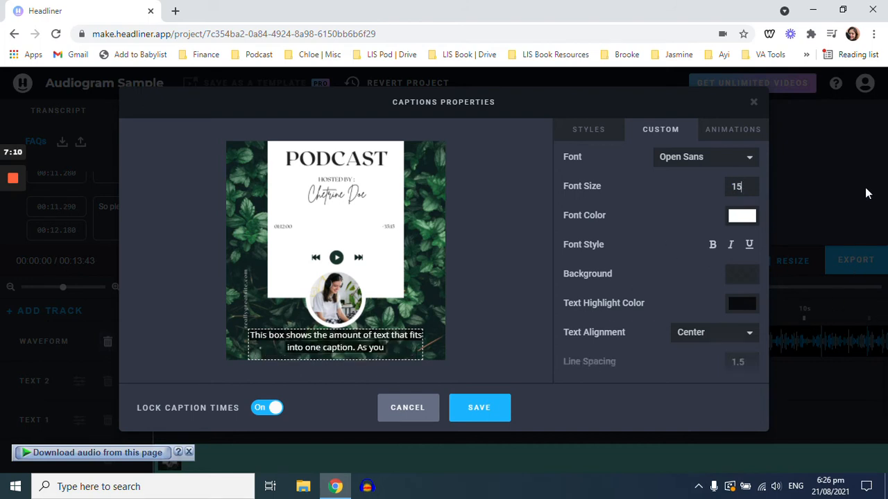
Step: Examine the remaining custom caption settings, from font colour and text highlight to padding, text shadow and position
scroll(716, 297, down, 1)
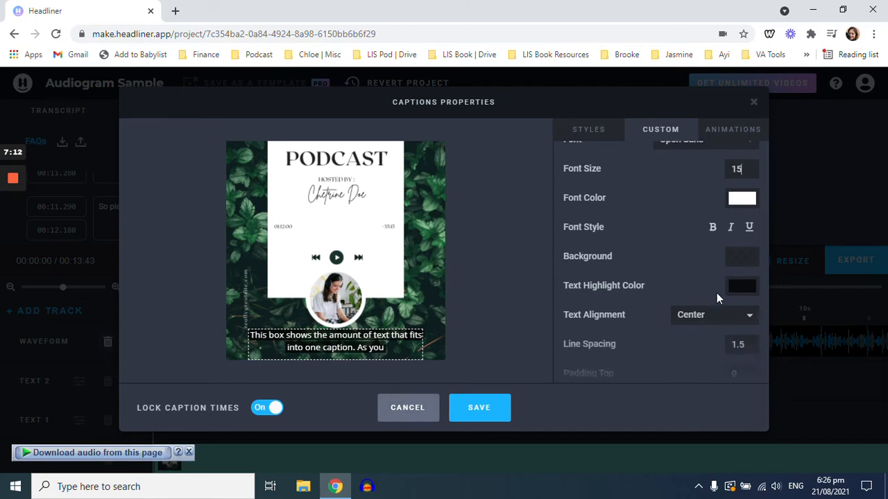
scroll(717, 292, up, 1)
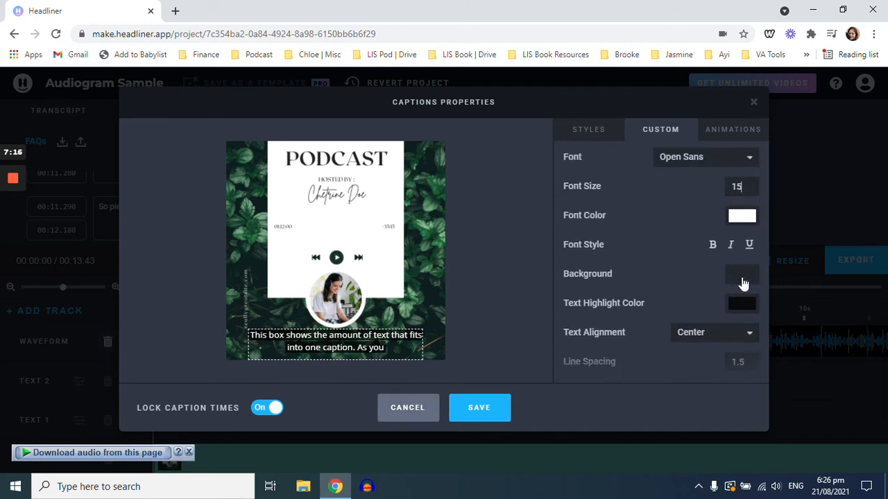
scroll(743, 283, down, 1)
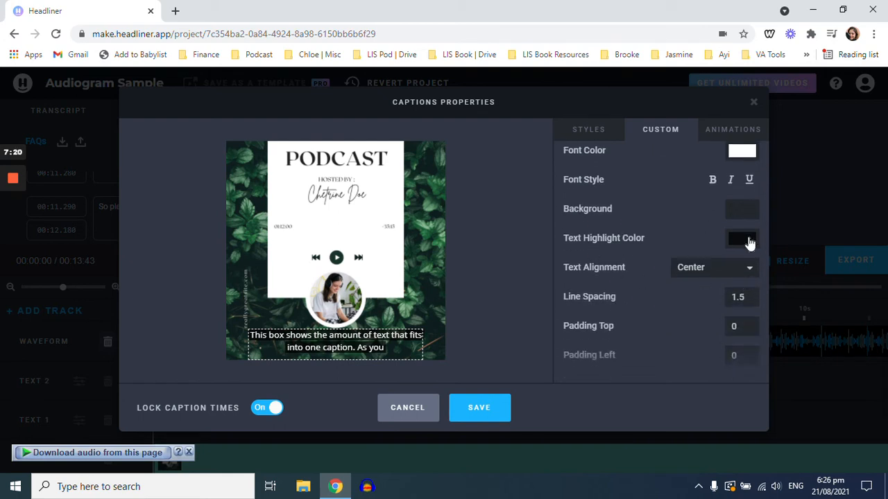
scroll(745, 251, down, 2)
scroll(742, 247, down, 1)
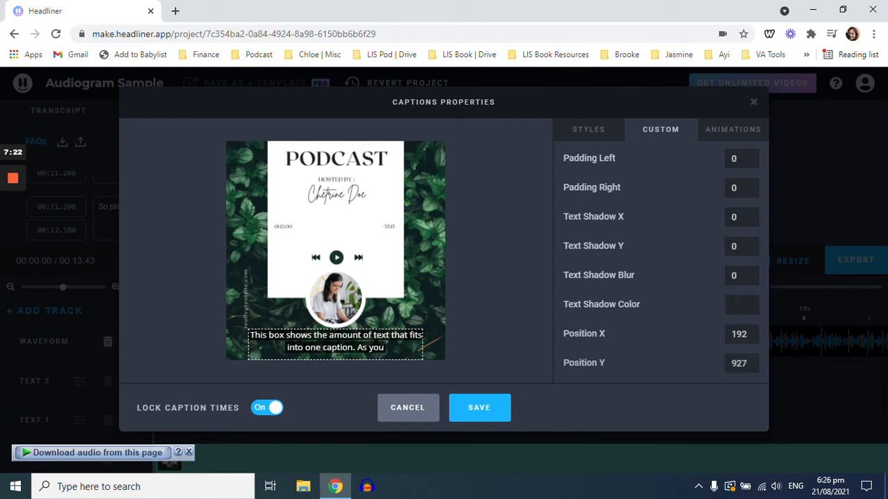
scroll(660, 260, up, 4)
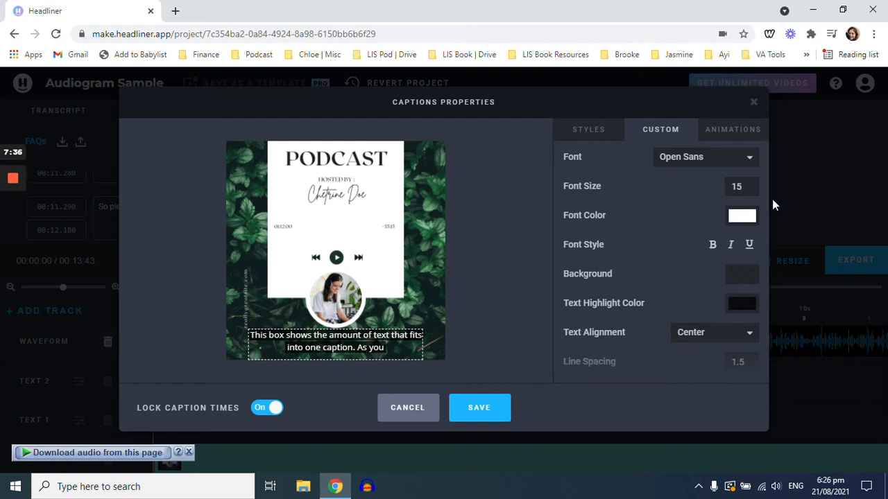
scroll(725, 233, down, 2)
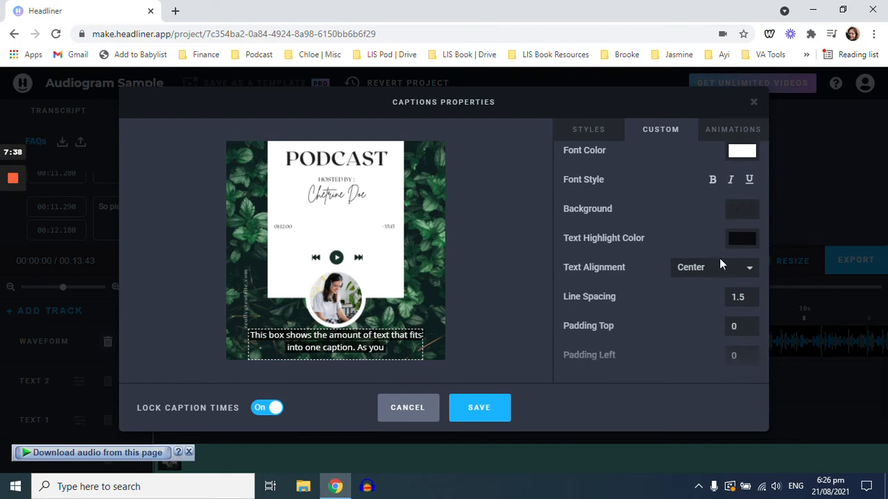
Step: Try to give the caption text highlight colour the background's hex value TRANSPARENT, and save the caption properties
click(745, 219)
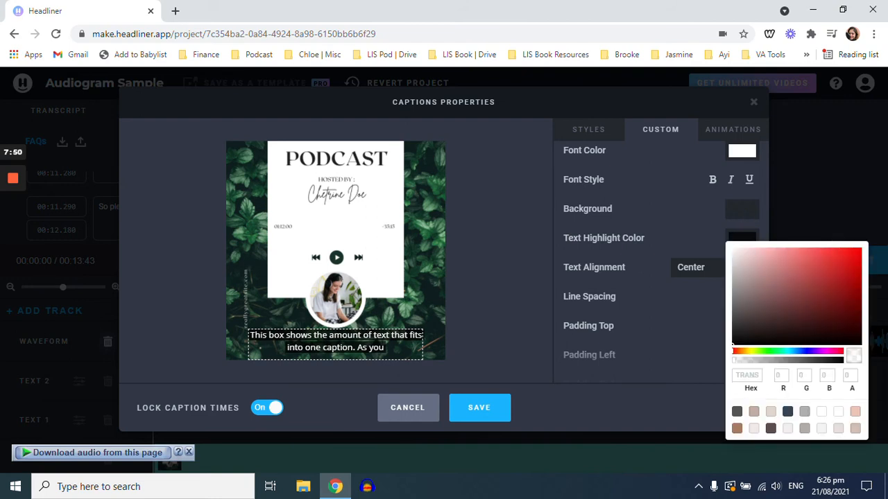
click(747, 375)
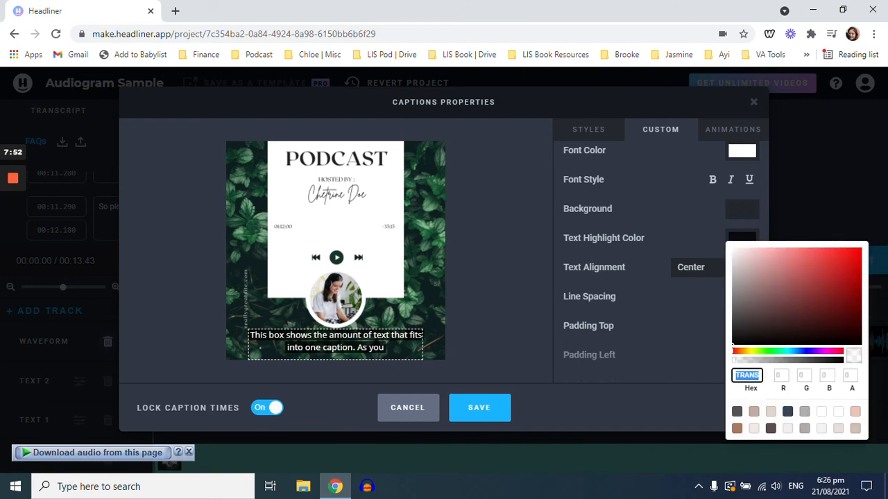
click(703, 212)
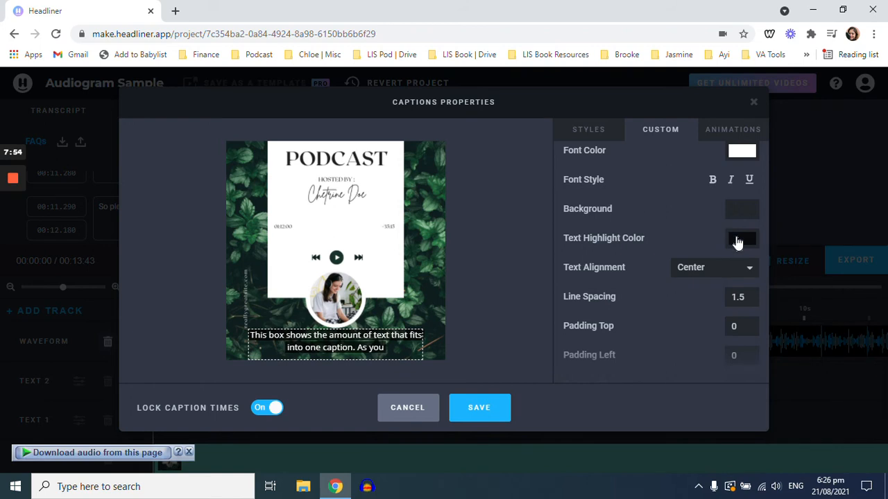
click(737, 239)
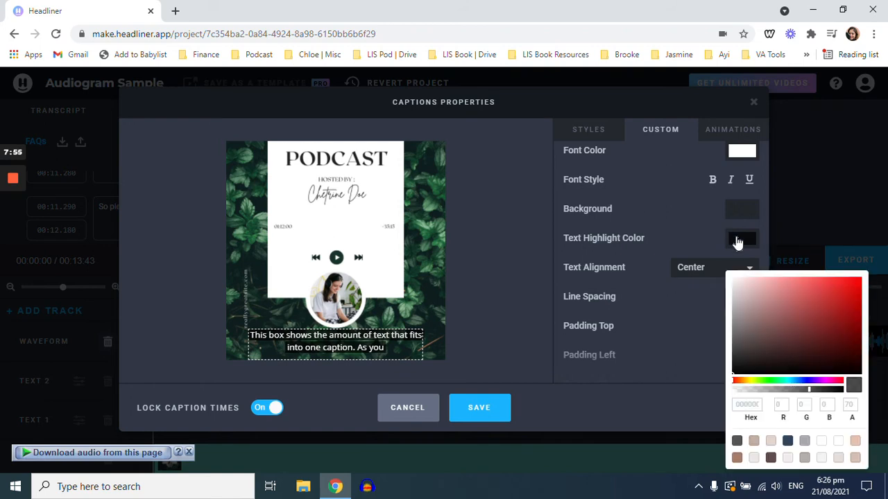
click(747, 404)
text(TRANSPARENT)
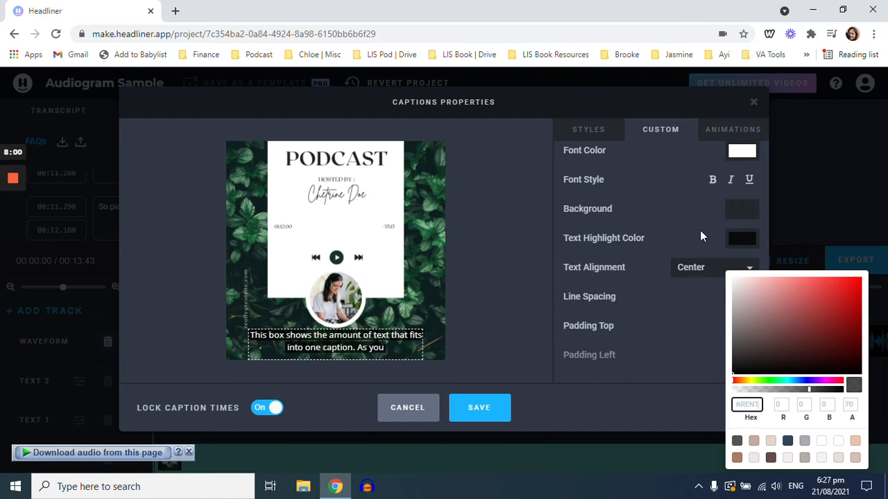
click(699, 229)
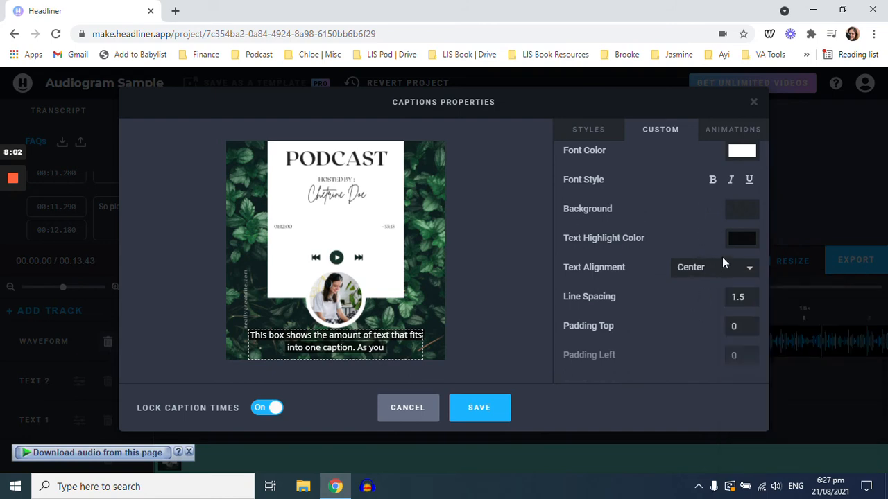
click(737, 240)
click(747, 406)
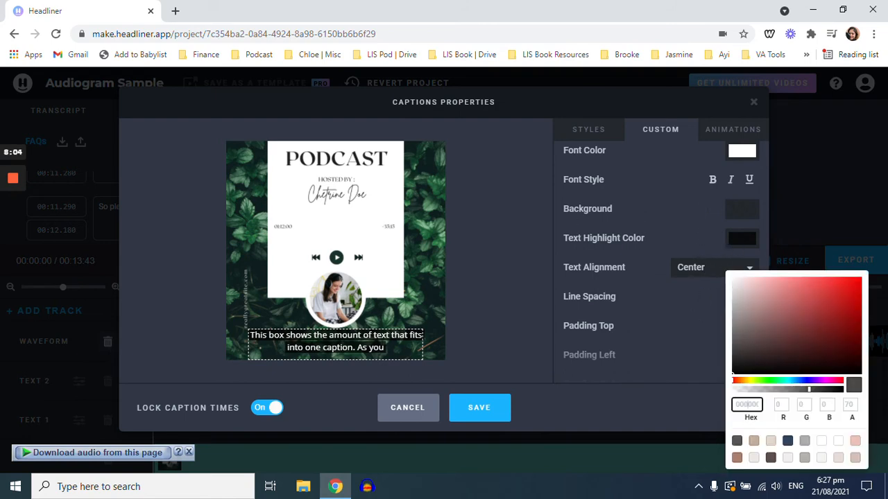
text(TRANSPARENT)
click(691, 224)
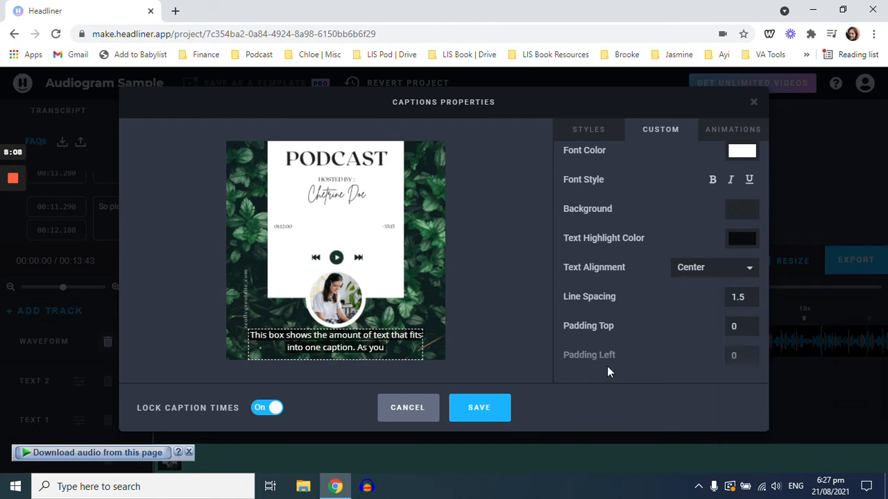
click(507, 413)
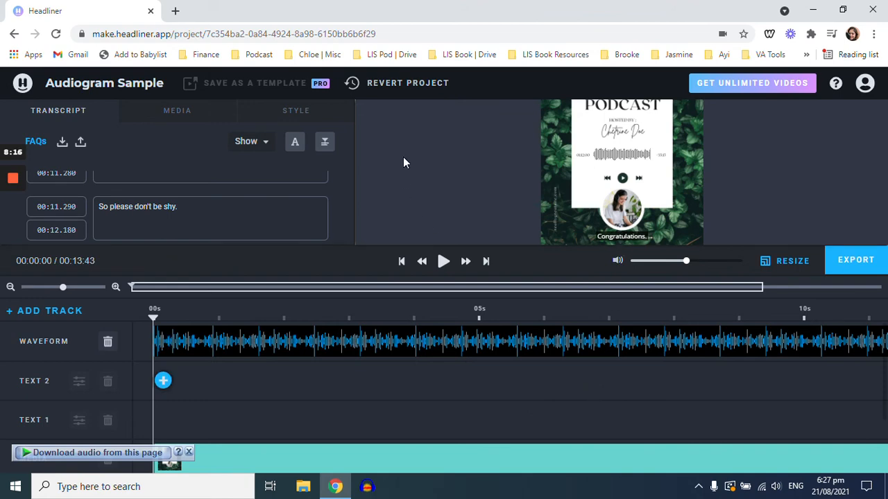
Step: Reopen the captions properties, try again to apply the background's TRANSPARENT value to the text highlight colour, and save
click(295, 147)
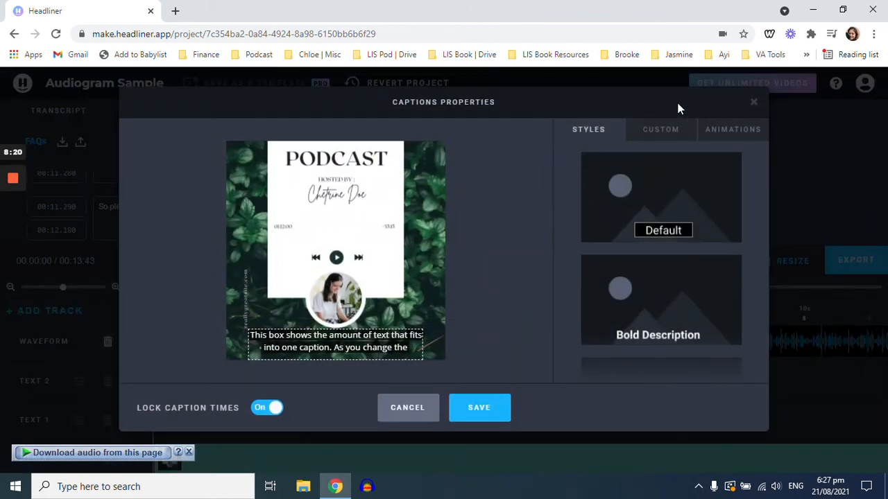
click(670, 130)
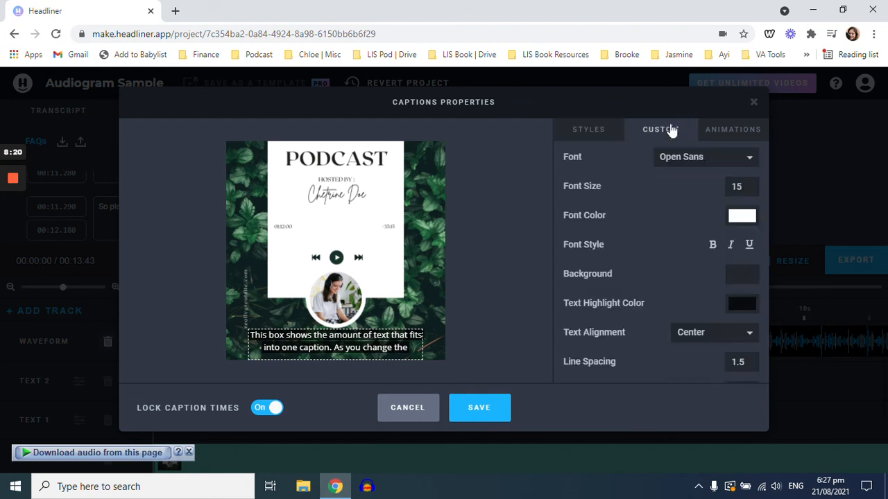
click(742, 279)
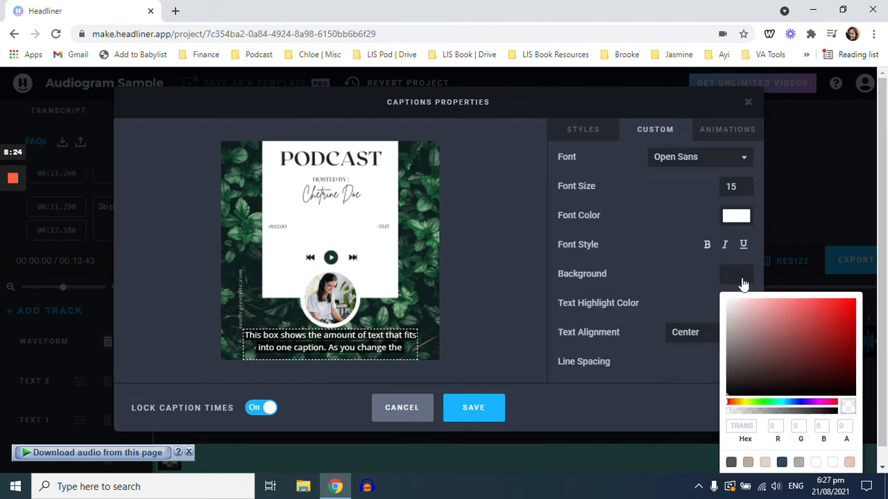
click(741, 424)
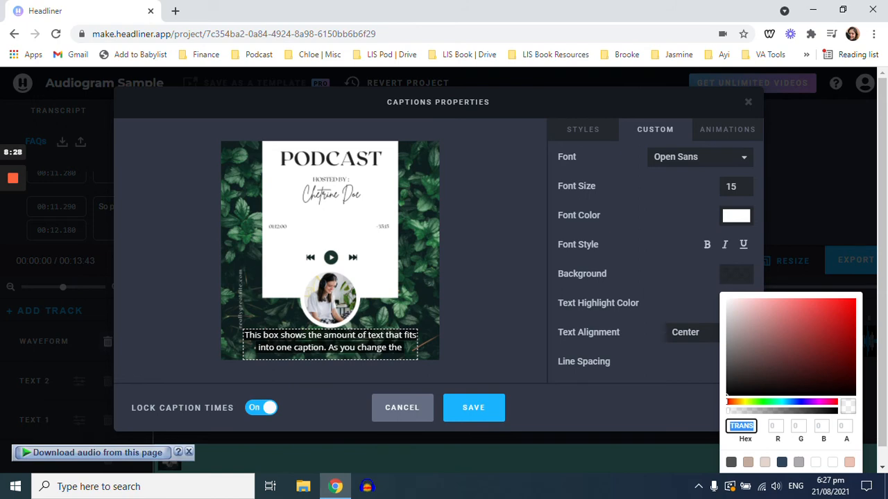
click(699, 287)
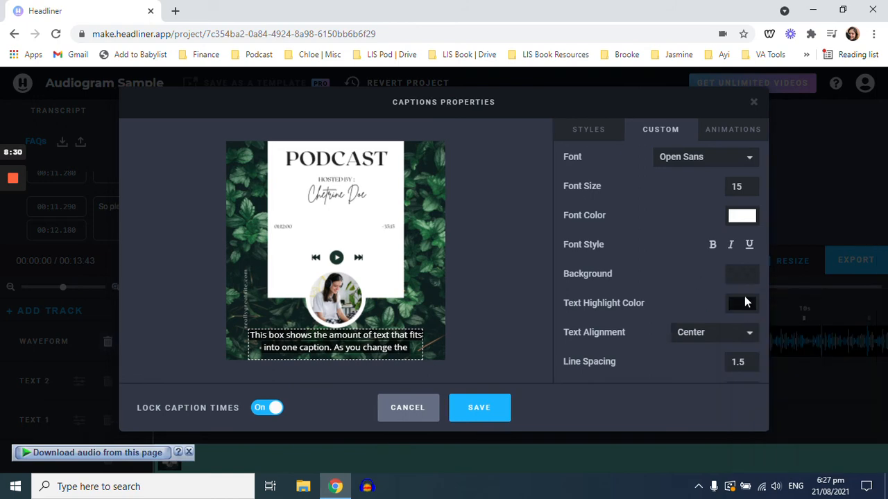
click(742, 304)
click(740, 426)
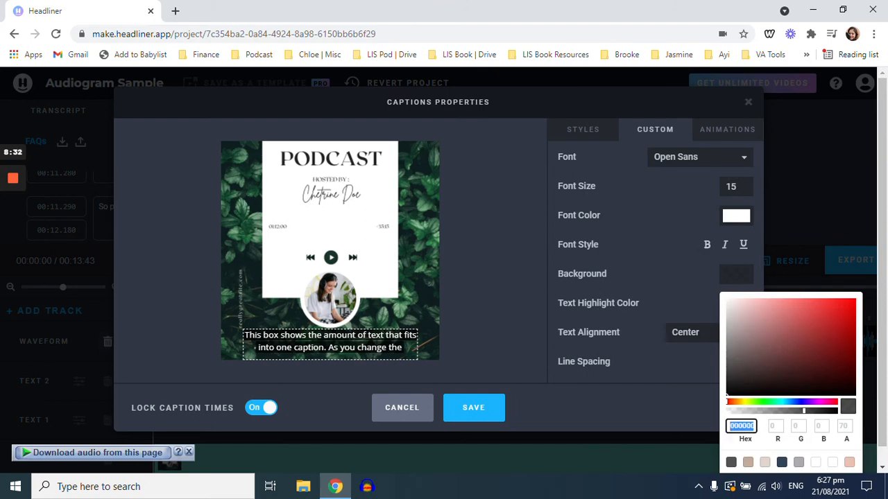
key(BackSpace)
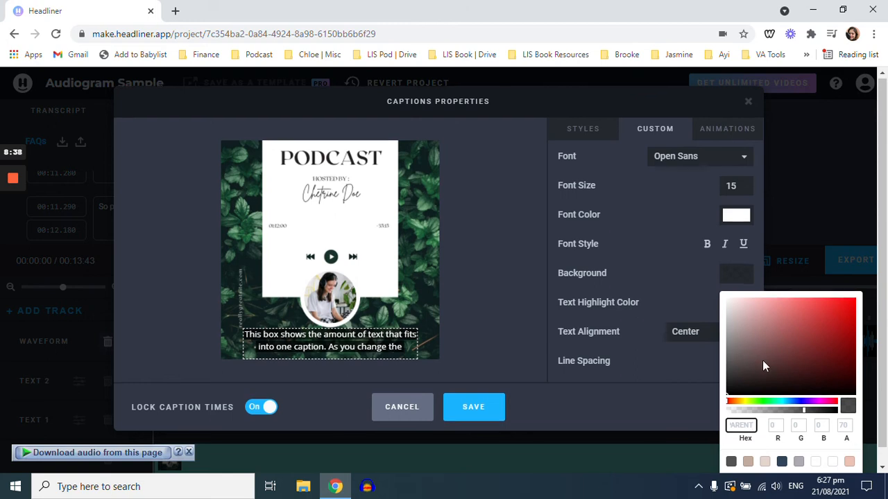
scroll(766, 369, down, 1)
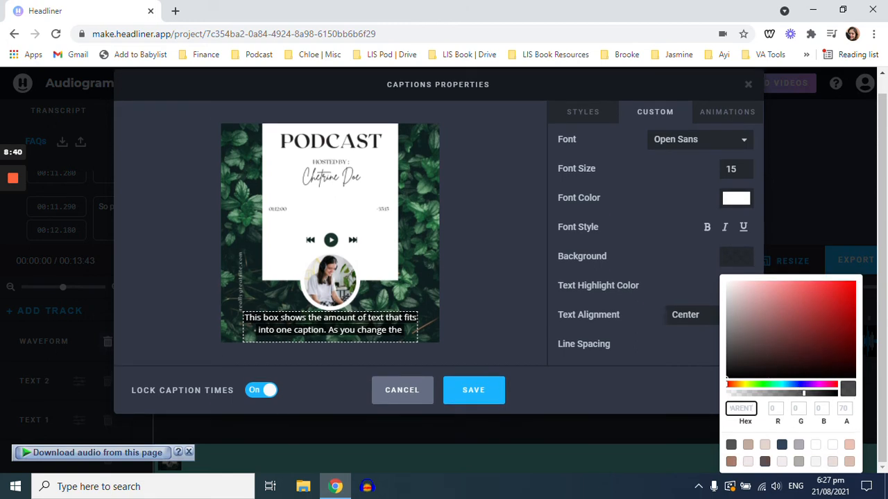
click(689, 251)
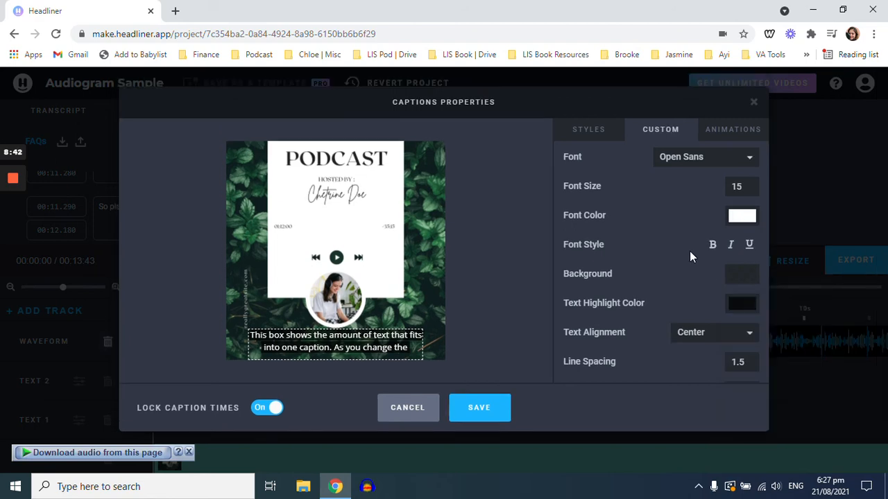
click(749, 314)
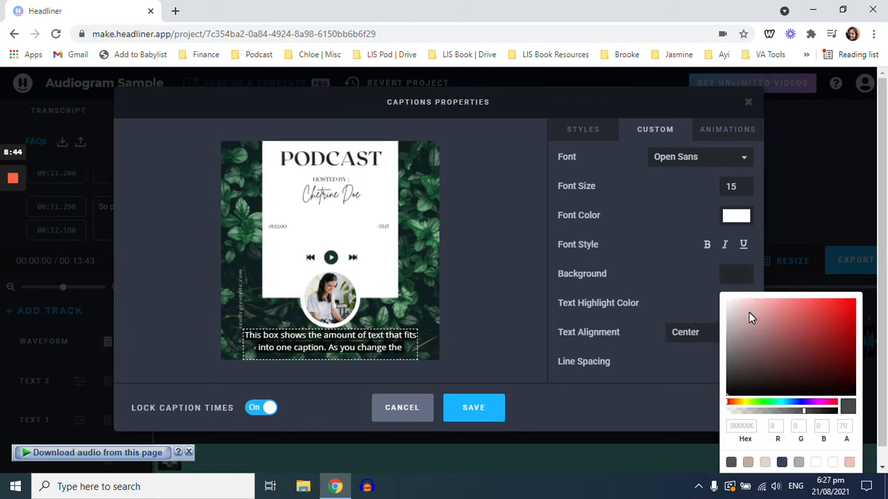
click(688, 273)
scroll(667, 362, down, 1)
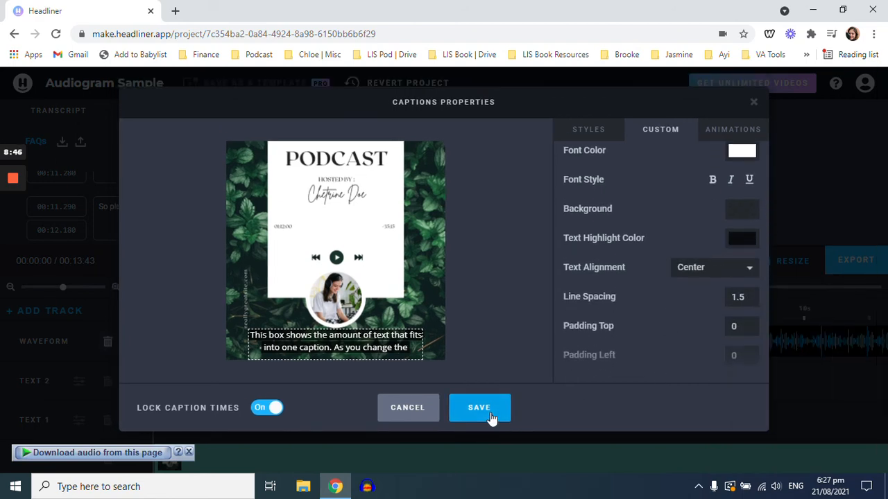
click(492, 416)
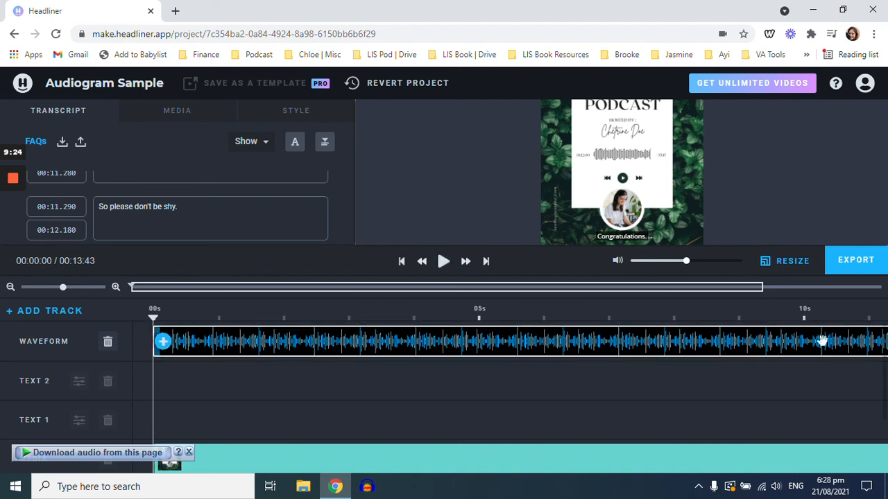
Step: Play the audiogram preview from start to finish in full screen to check the captions and waveform
key(F11)
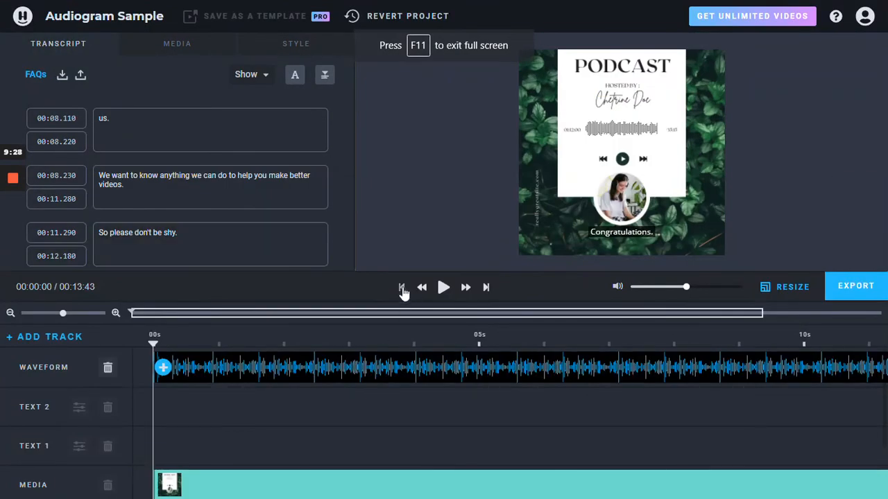
click(444, 290)
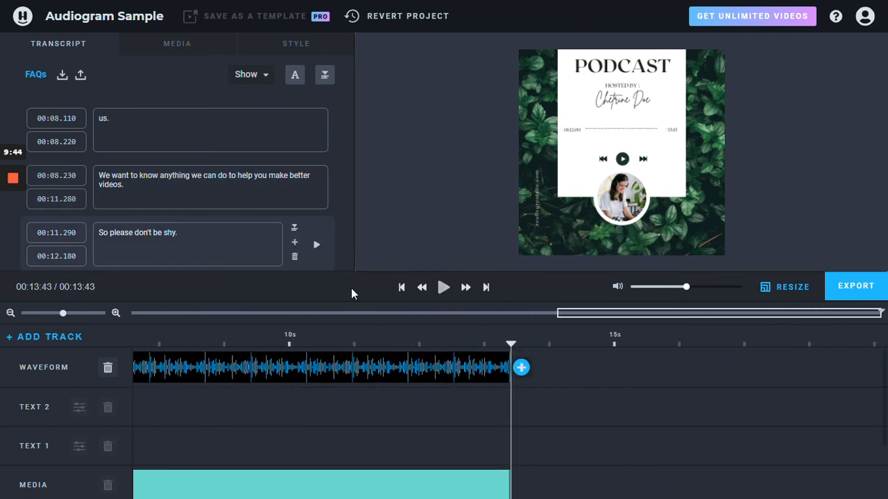
mouse_move(10, 193)
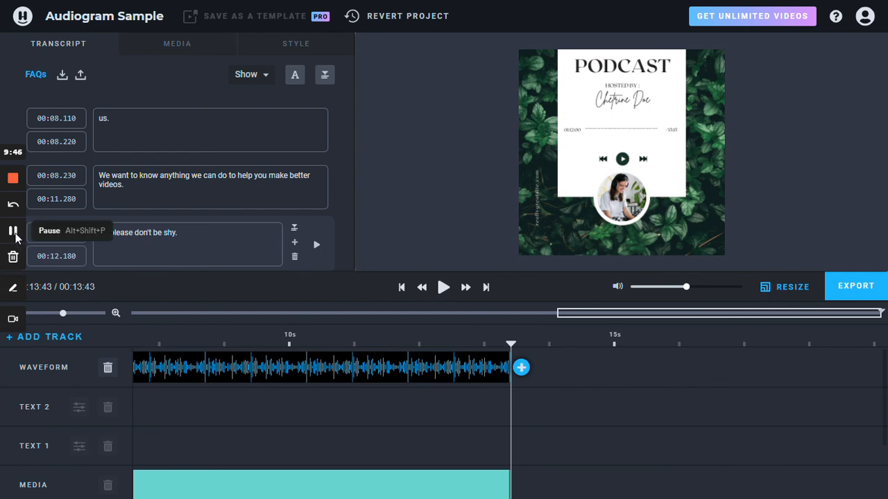
click(14, 233)
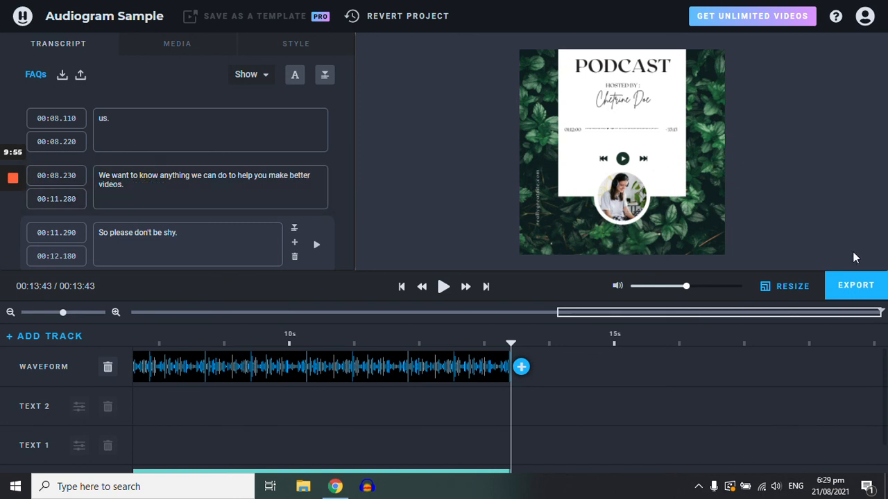
Step: Export the audiogram at frame rate 24, High quality, Square HD size and Normal speed, and decline the mobile app offer
click(862, 287)
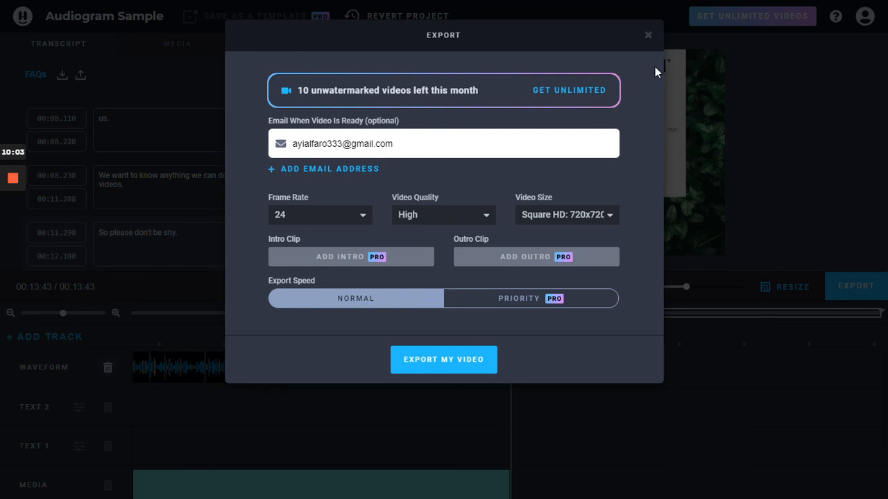
click(457, 366)
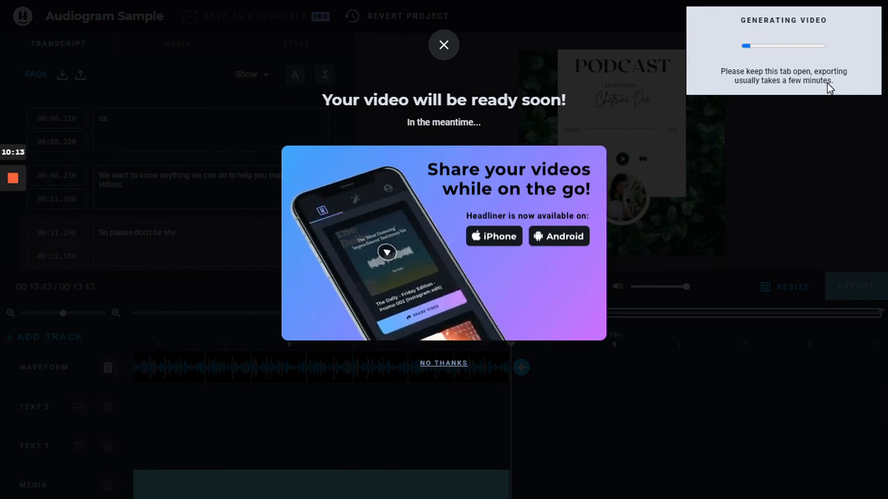
click(454, 365)
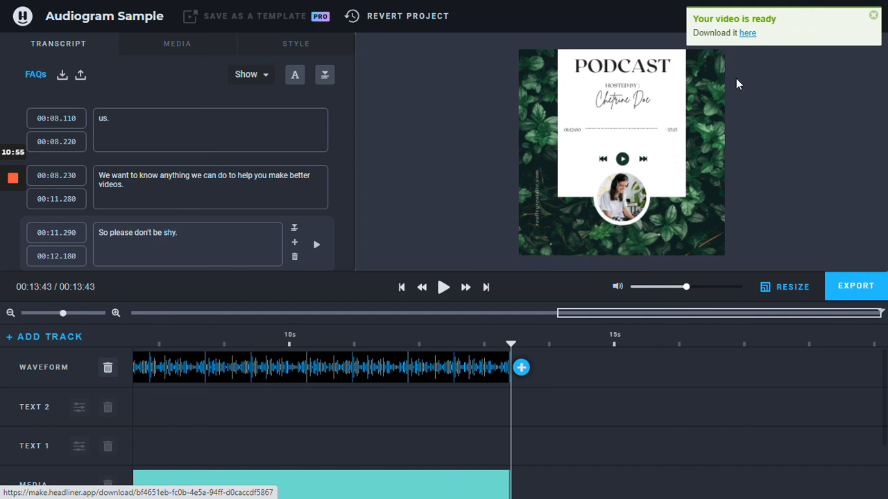
mouse_move(12, 185)
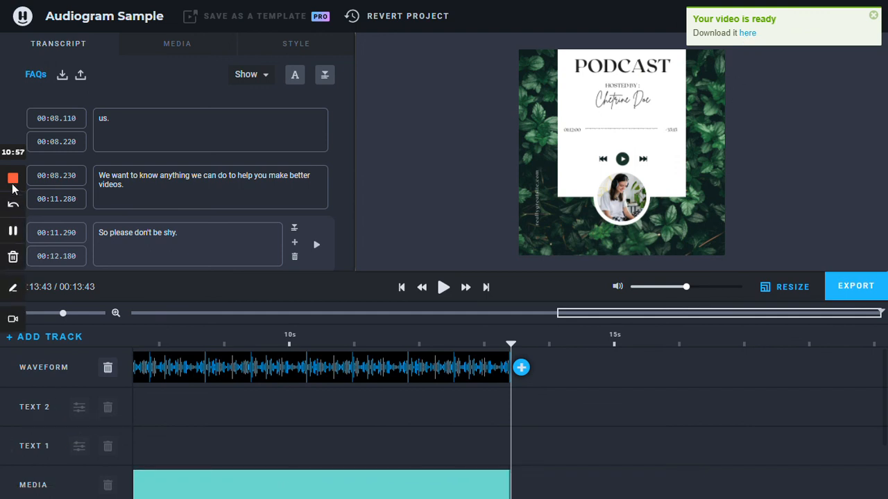